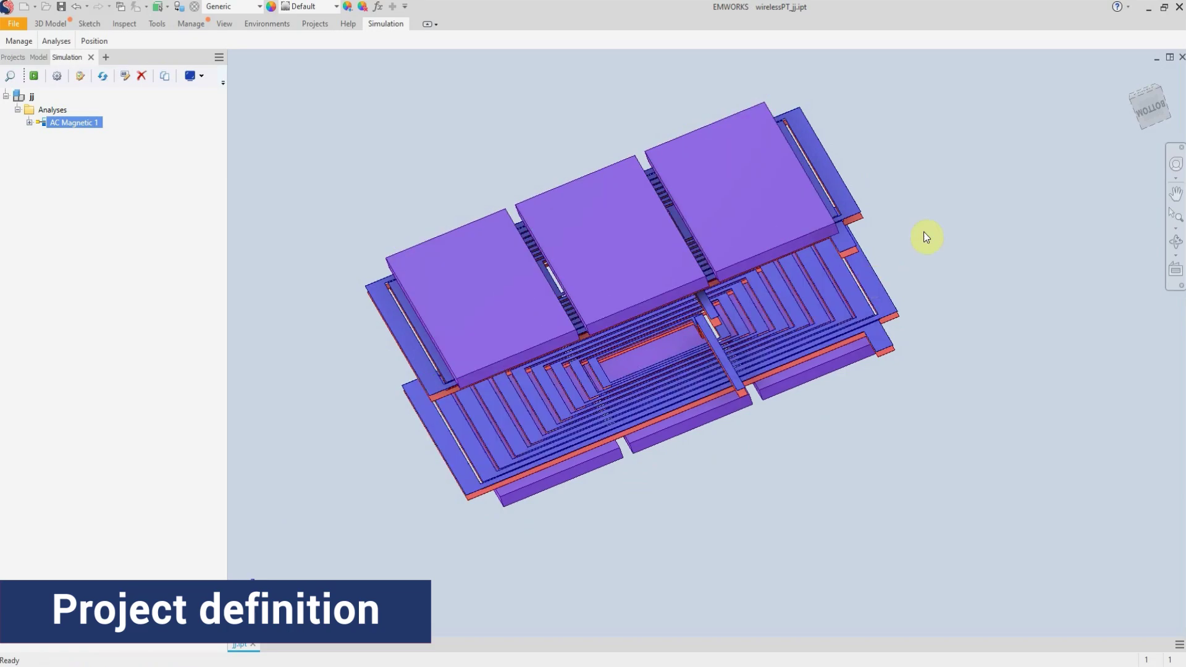
# Examine the coil model from several angles, along with the available study types and new project types
pyautogui.moveTo(925, 235)
pyautogui.keyDown('shift'); pyautogui.mouseDown(button='middle')
pyautogui.moveTo(890, 222)
pyautogui.moveTo(921, 231)
pyautogui.moveTo(877, 251)
pyautogui.mouseUp(button='middle'); pyautogui.keyUp('shift')
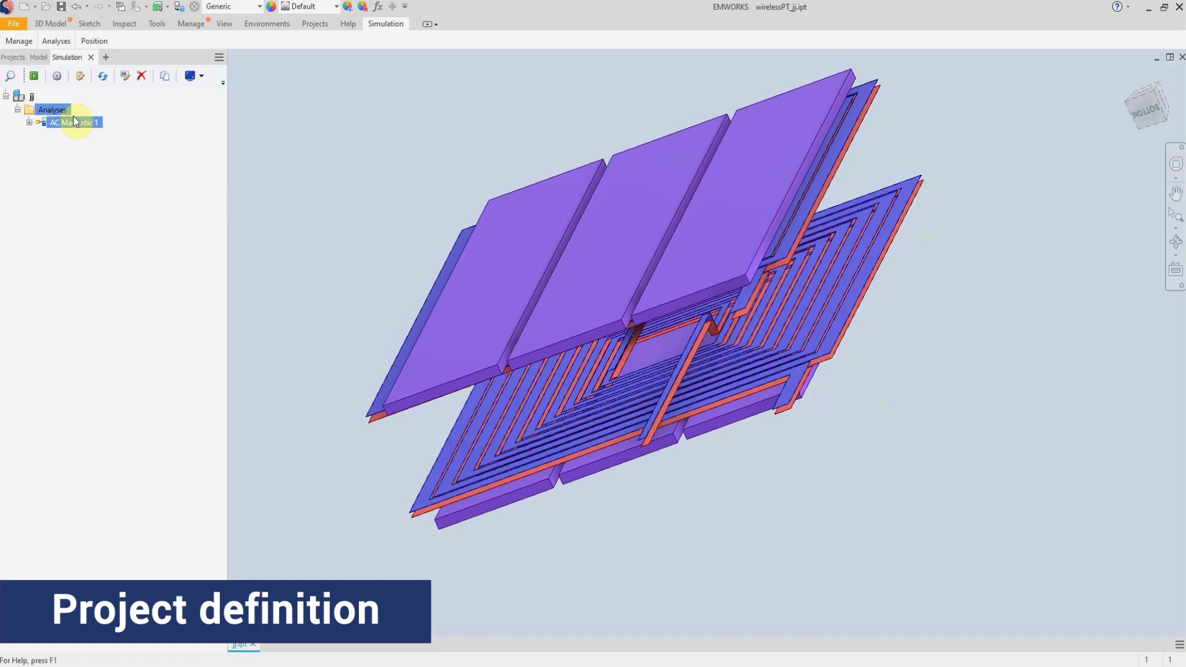
pyautogui.rightClick(52, 109)
pyautogui.moveTo(116, 122)
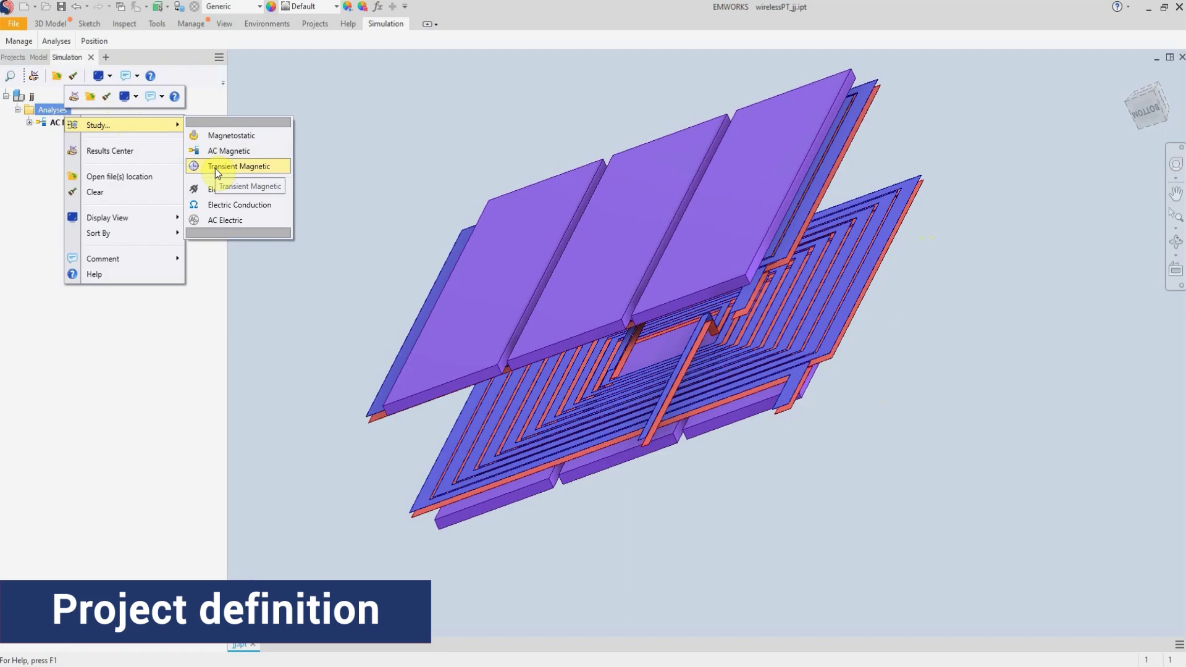
pyautogui.click(344, 312)
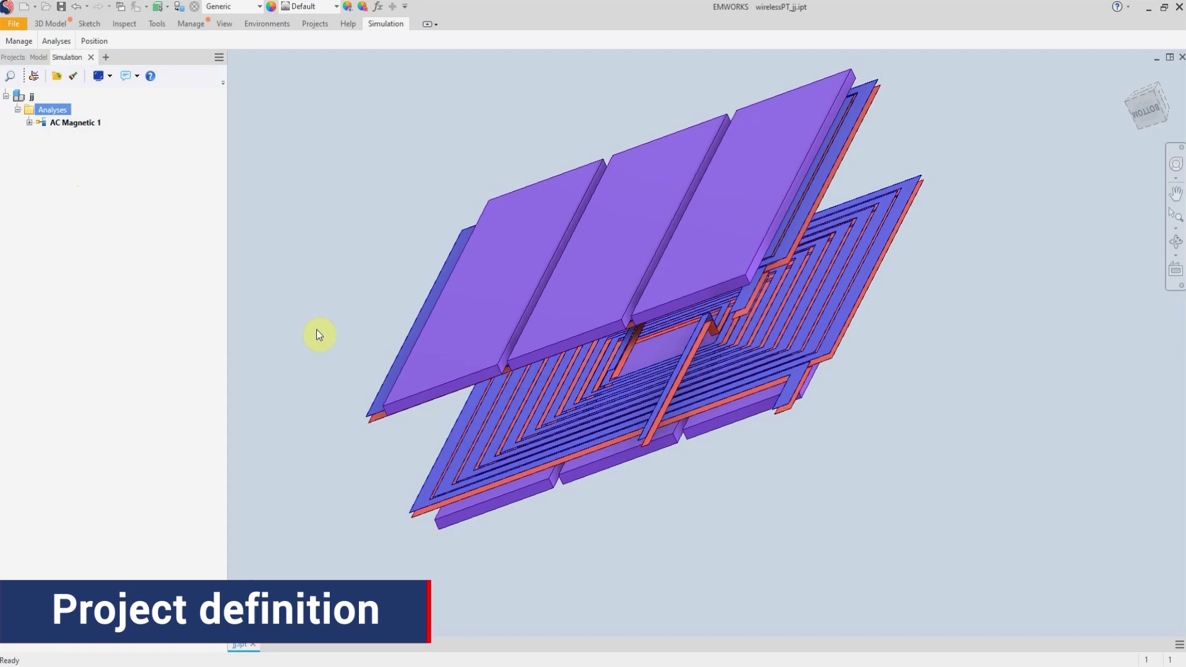
pyautogui.click(16, 26)
pyautogui.moveTo(54, 74)
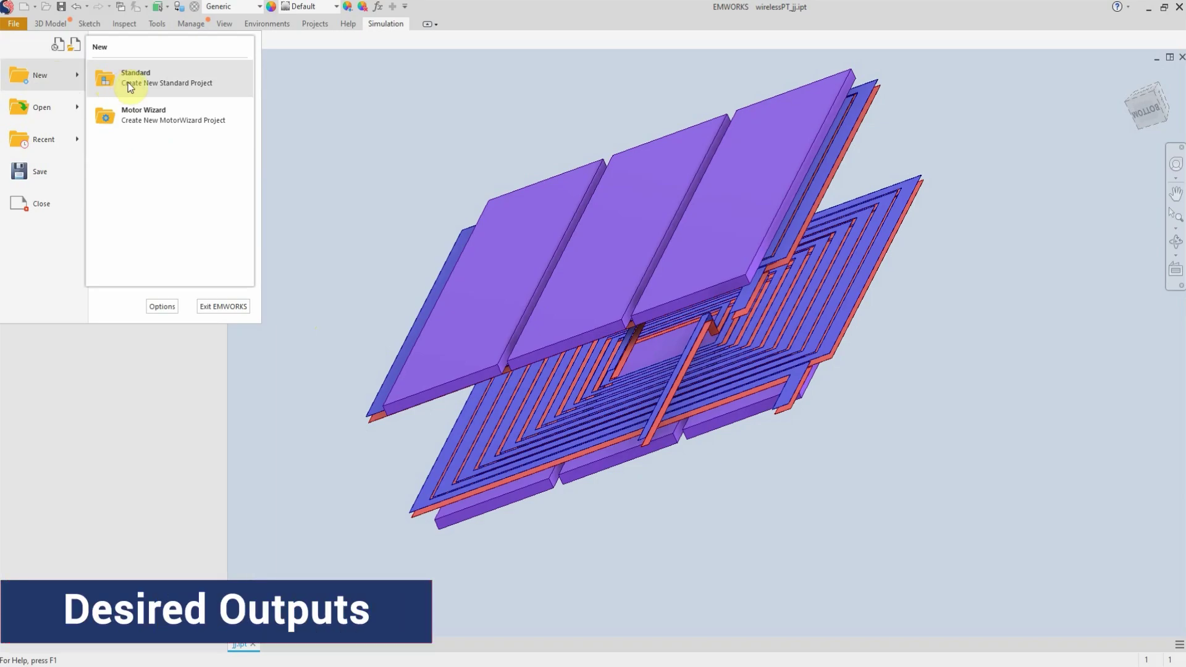
pyautogui.click(173, 90)
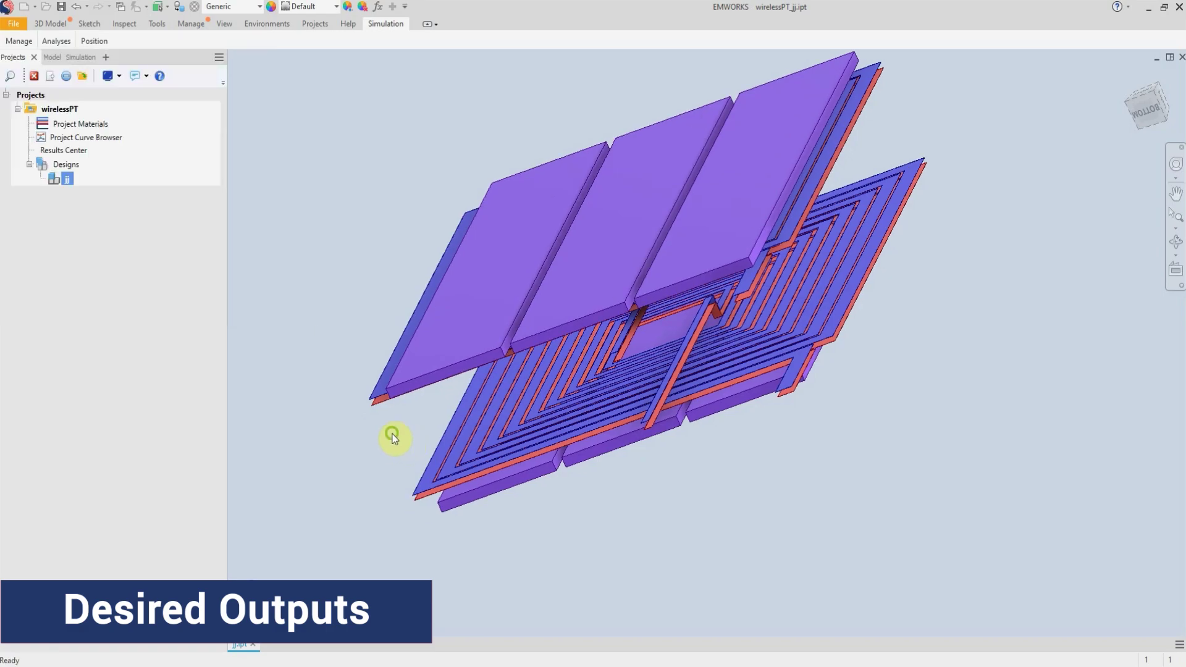
pyautogui.moveTo(392, 432)
pyautogui.keyDown('shift'); pyautogui.mouseDown(button='middle')
pyautogui.moveTo(392, 402)
pyautogui.moveTo(416, 416)
pyautogui.moveTo(389, 405)
pyautogui.moveTo(389, 392)
pyautogui.moveTo(400, 410)
pyautogui.moveTo(417, 412)
pyautogui.moveTo(410, 397)
pyautogui.moveTo(427, 415)
pyautogui.mouseUp(button='middle'); pyautogui.keyUp('shift')
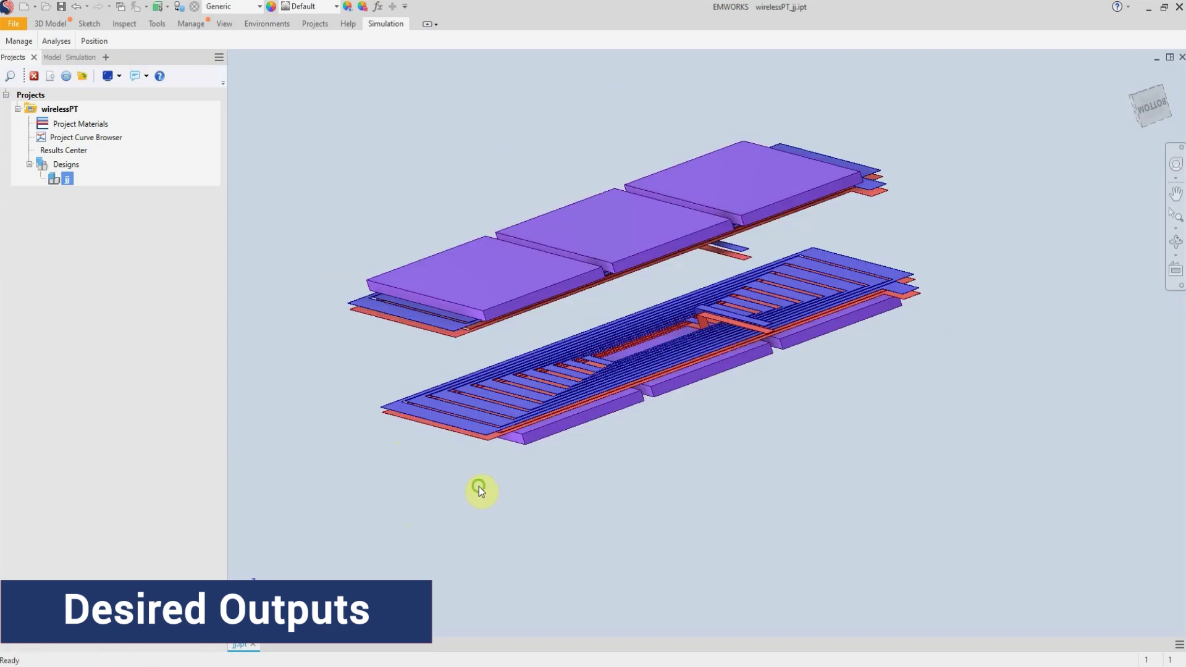
pyautogui.moveTo(480, 487)
pyautogui.keyDown('shift'); pyautogui.mouseDown(button='middle')
pyautogui.moveTo(498, 501)
pyautogui.moveTo(519, 453)
pyautogui.moveTo(533, 491)
pyautogui.mouseUp(button='middle'); pyautogui.keyUp('shift')
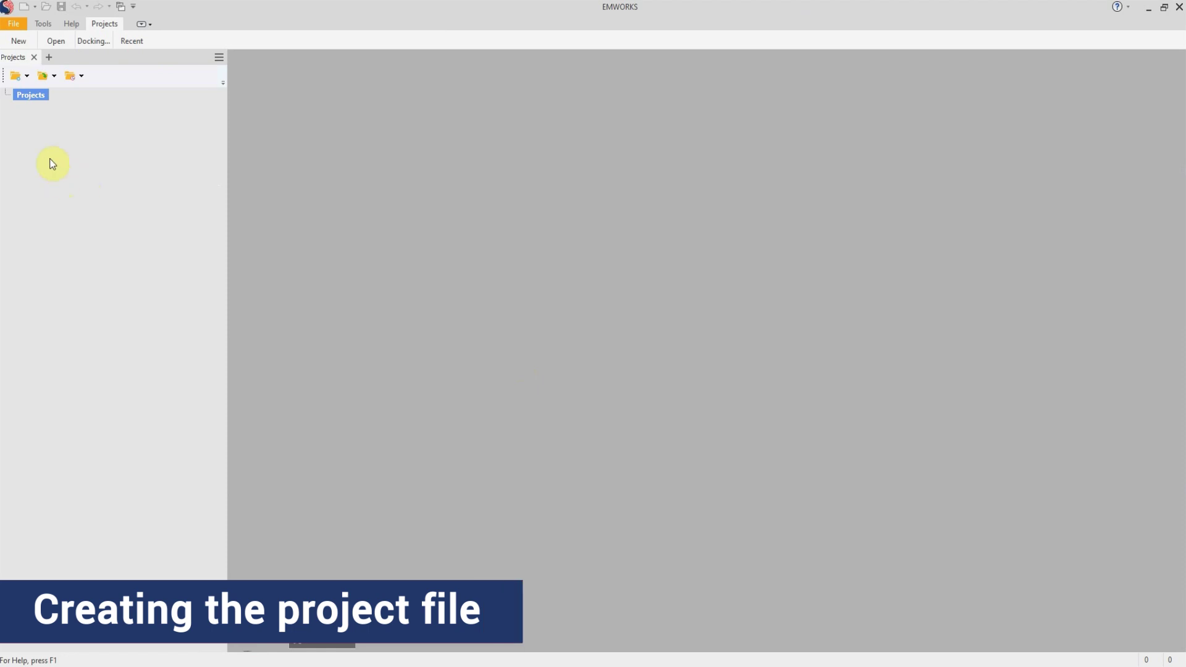
# Create a new standard project named WPT
pyautogui.click(19, 42)
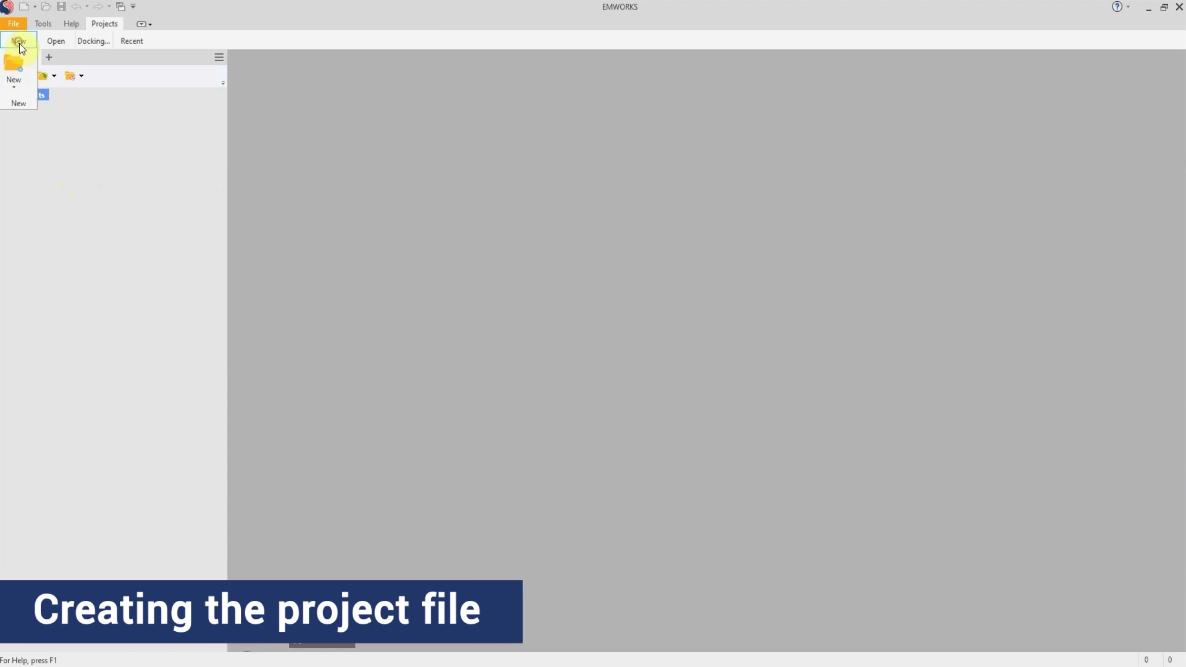
pyautogui.click(19, 93)
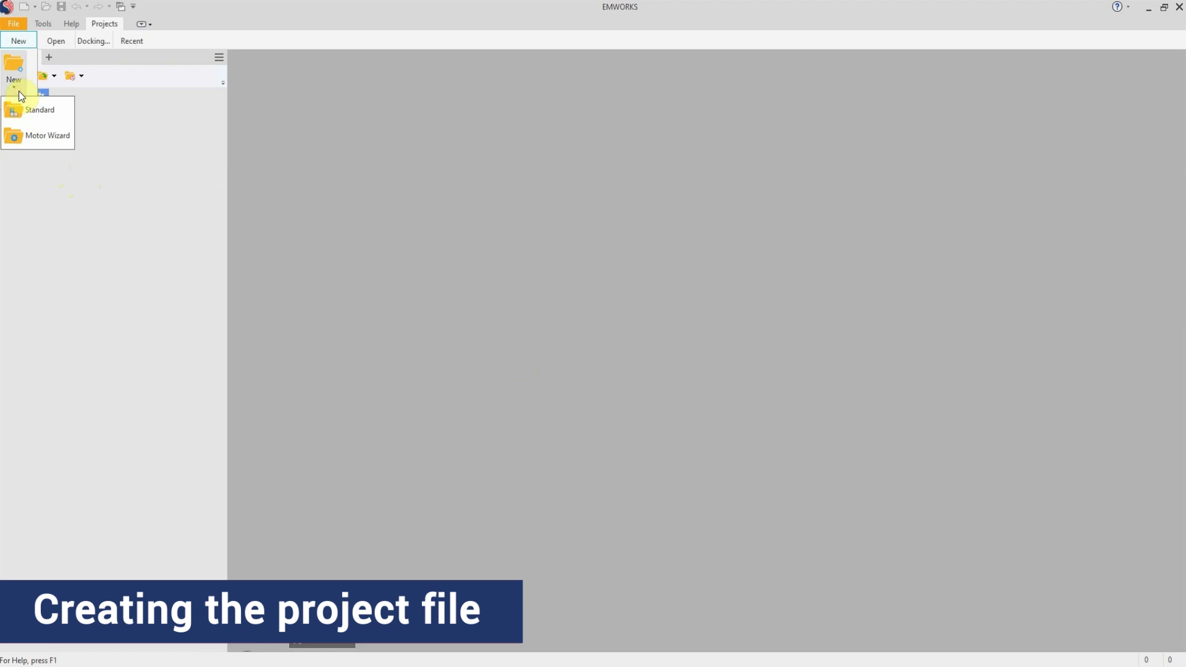
pyautogui.click(39, 109)
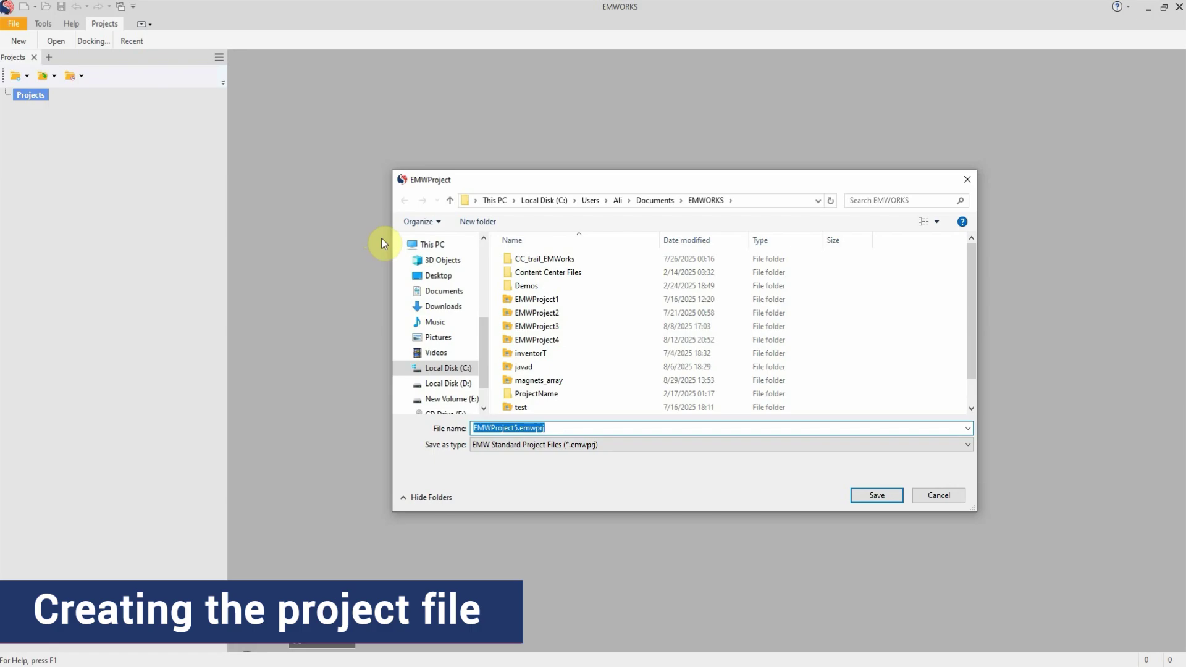
pyautogui.write('WPT')
pyautogui.click(887, 498)
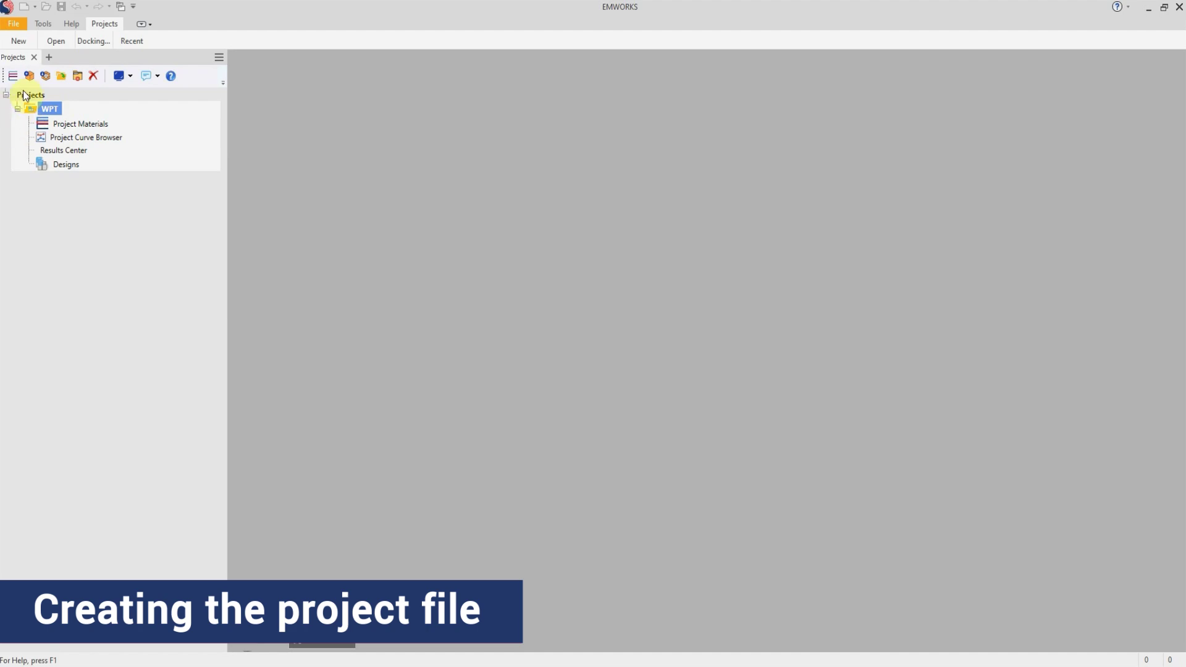
# Add a new CAD model to the designs of the WPT project
pyautogui.click(60, 165)
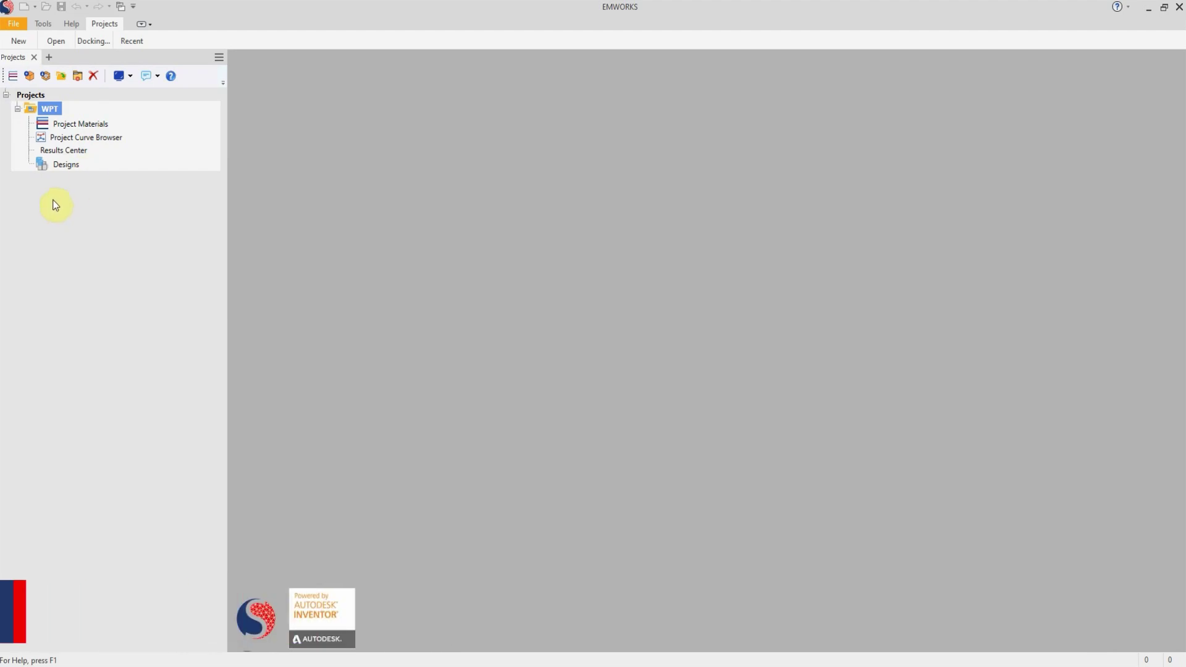
pyautogui.rightClick(53, 163)
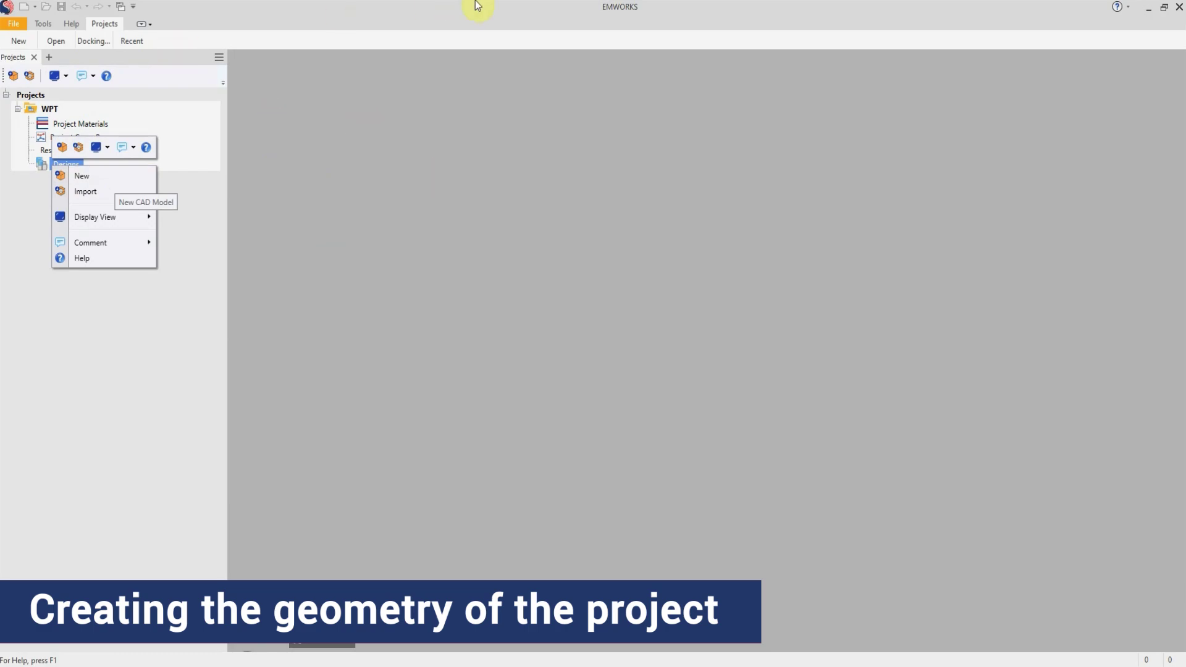
pyautogui.click(83, 178)
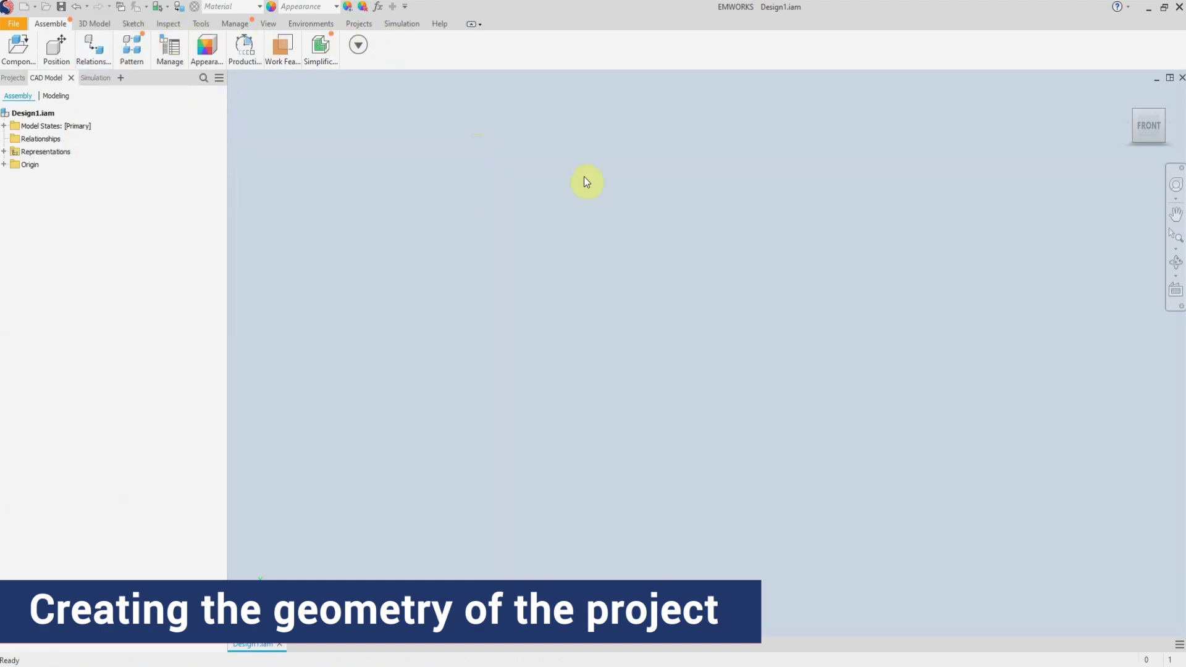
# Create an in-place component in the assembly with the default name and the Standard.ipt template
pyautogui.click(18, 49)
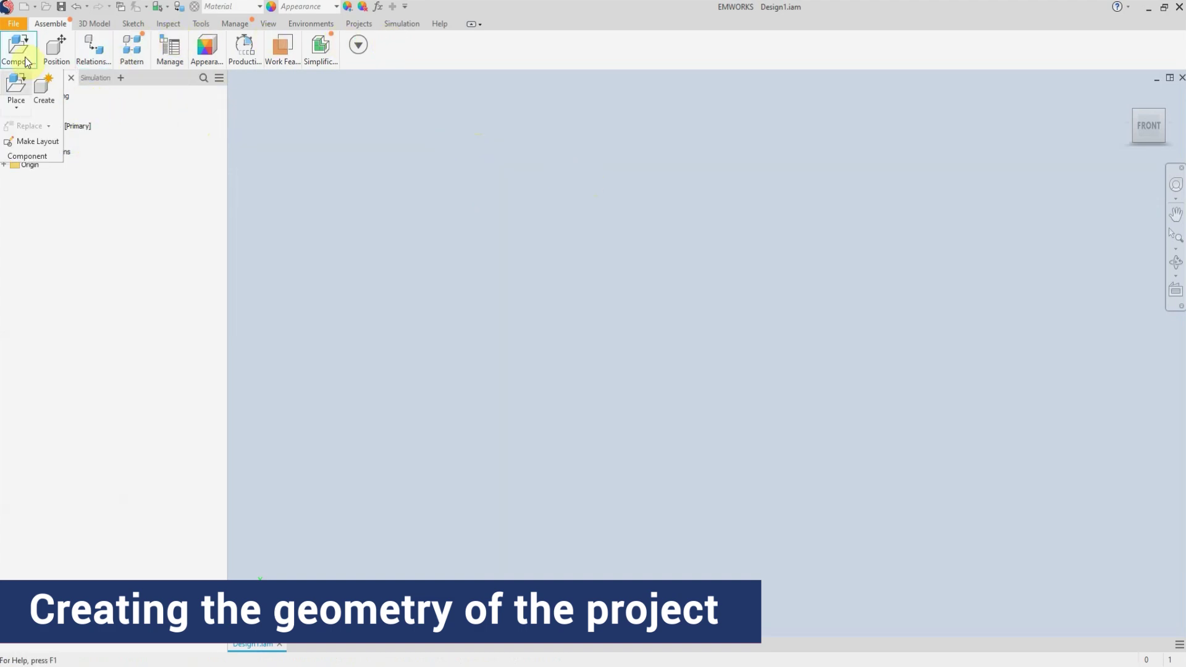
pyautogui.click(44, 88)
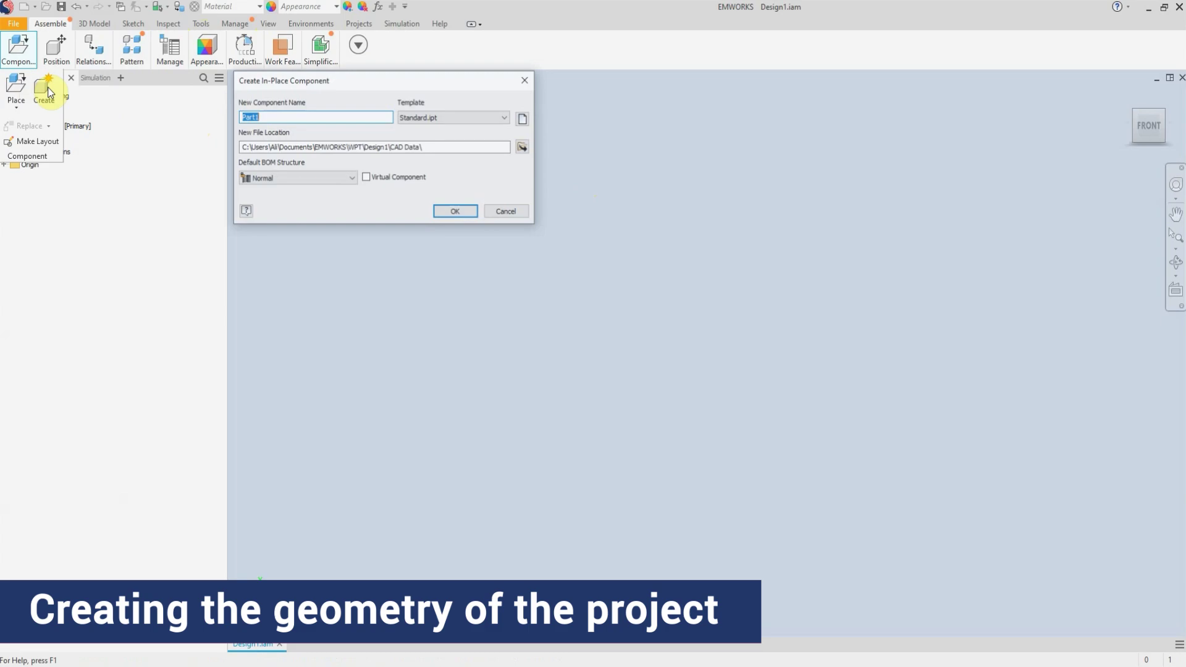
pyautogui.click(456, 212)
# Sketch a center-point circle at the origin on the front origin plane of the new part and finish the sketch
pyautogui.moveTo(54, 62)
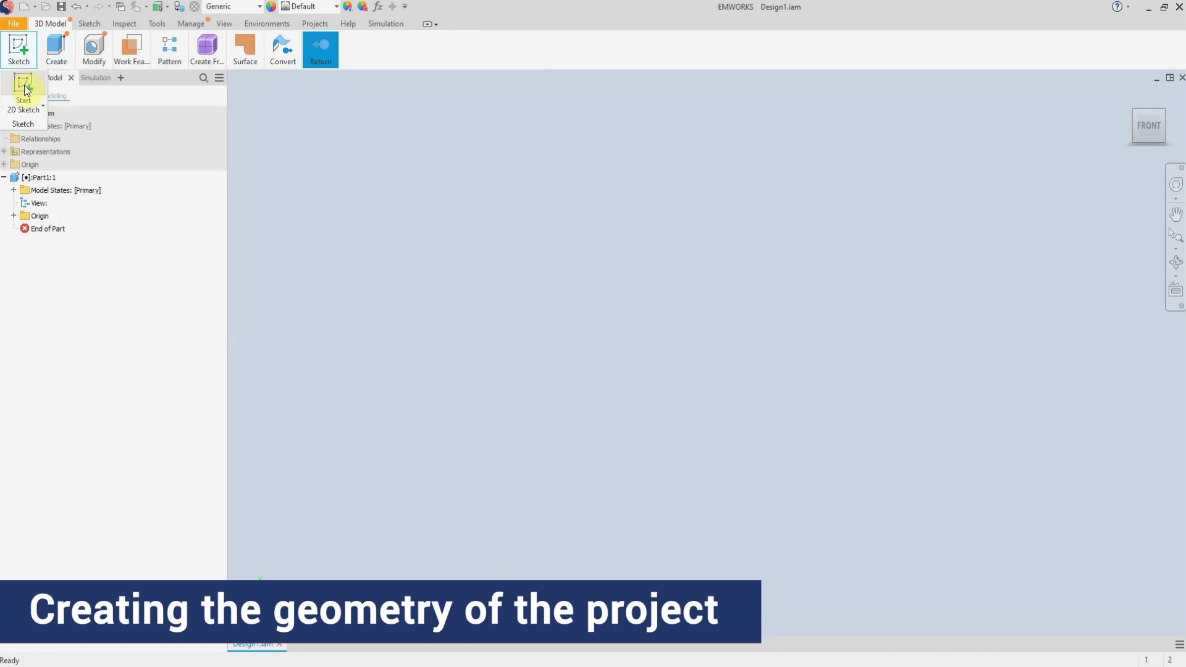
pyautogui.click(26, 90)
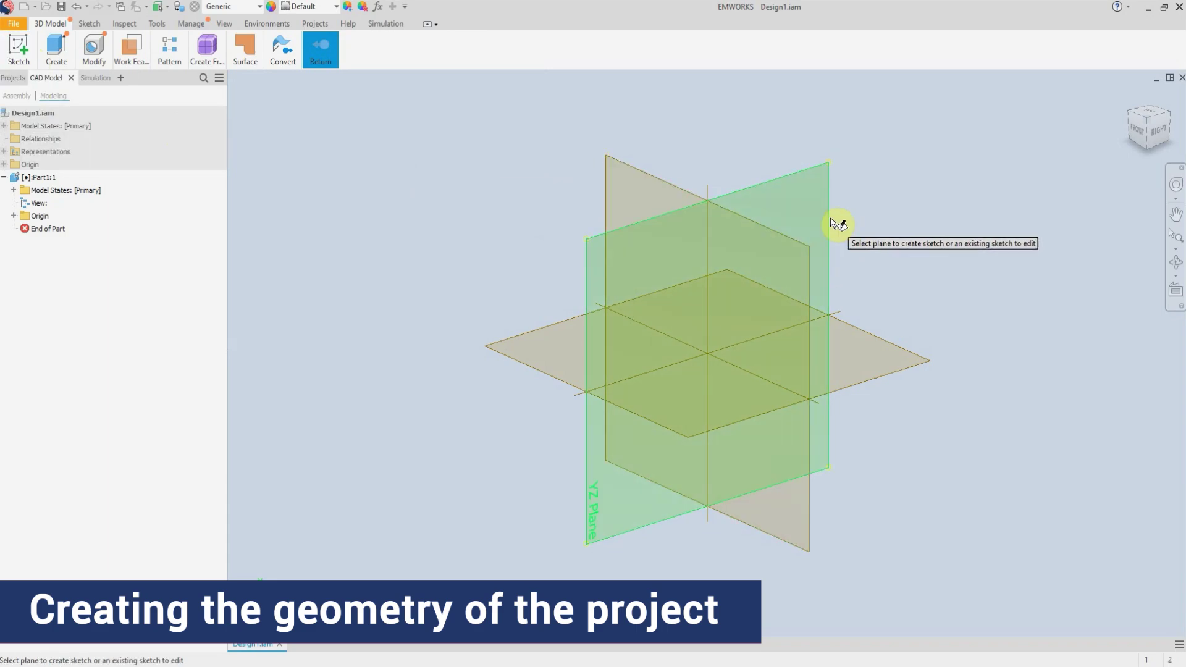
pyautogui.click(797, 274)
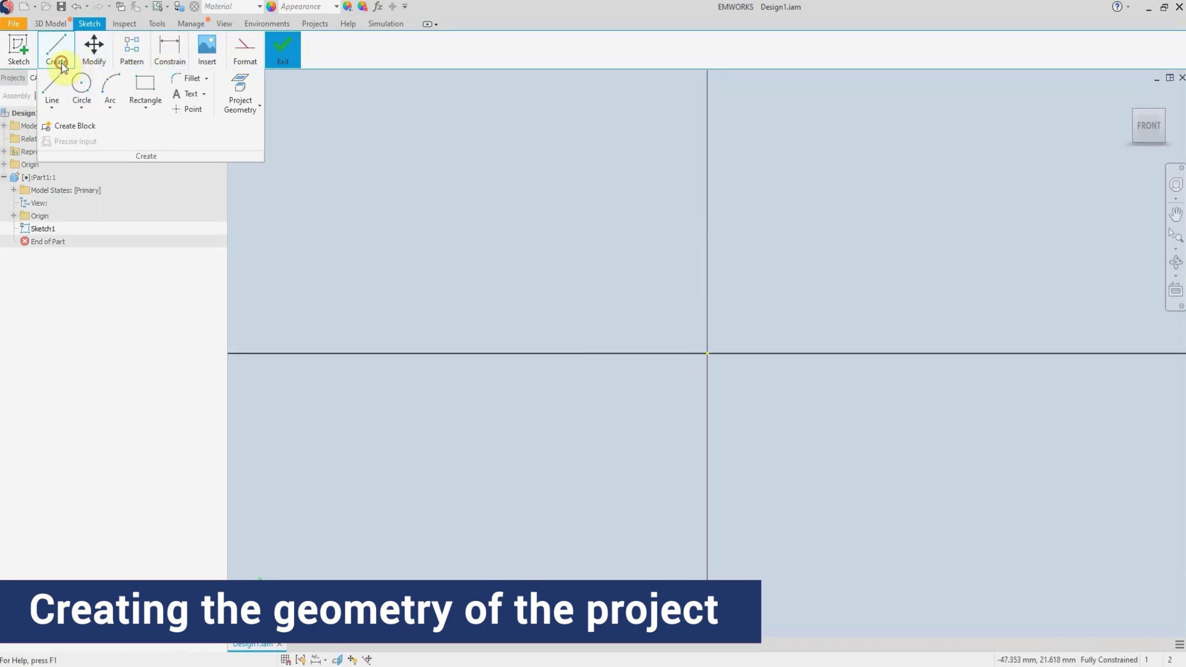
pyautogui.click(81, 108)
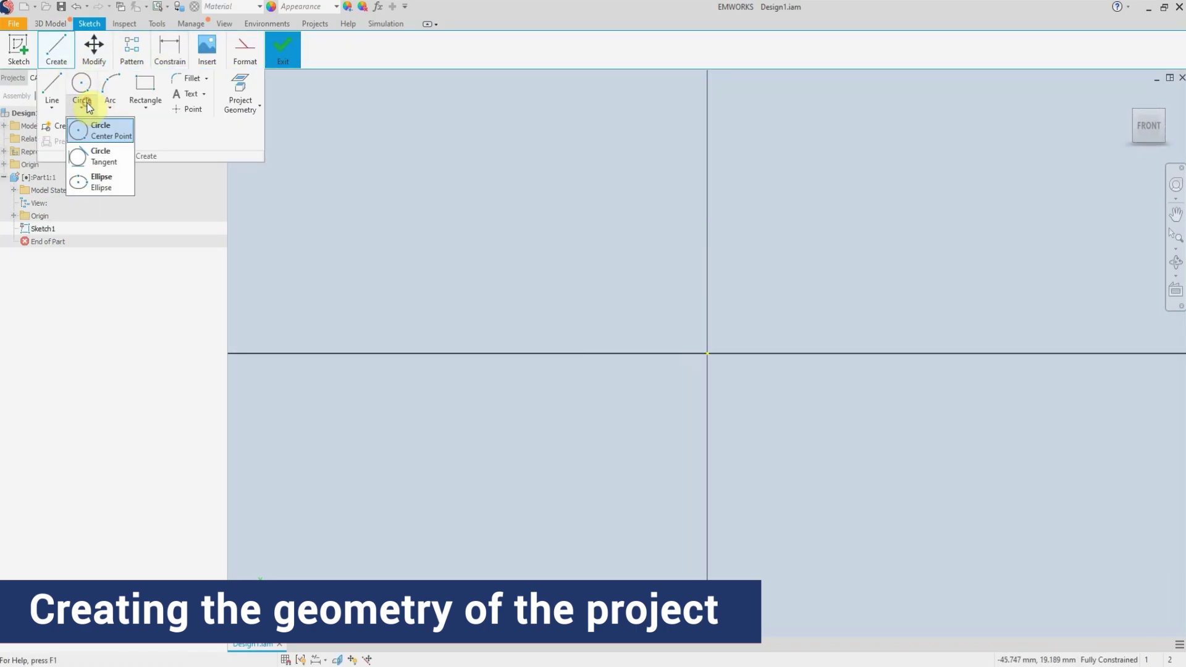
pyautogui.click(97, 136)
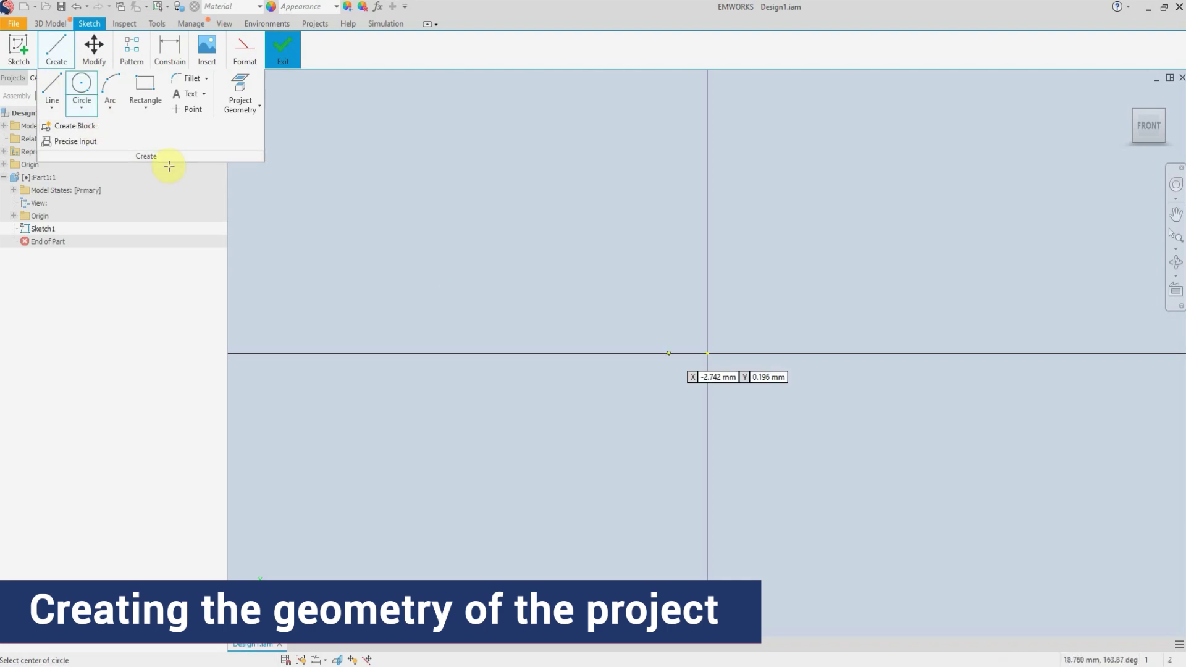
pyautogui.click(707, 354)
pyautogui.click(535, 320)
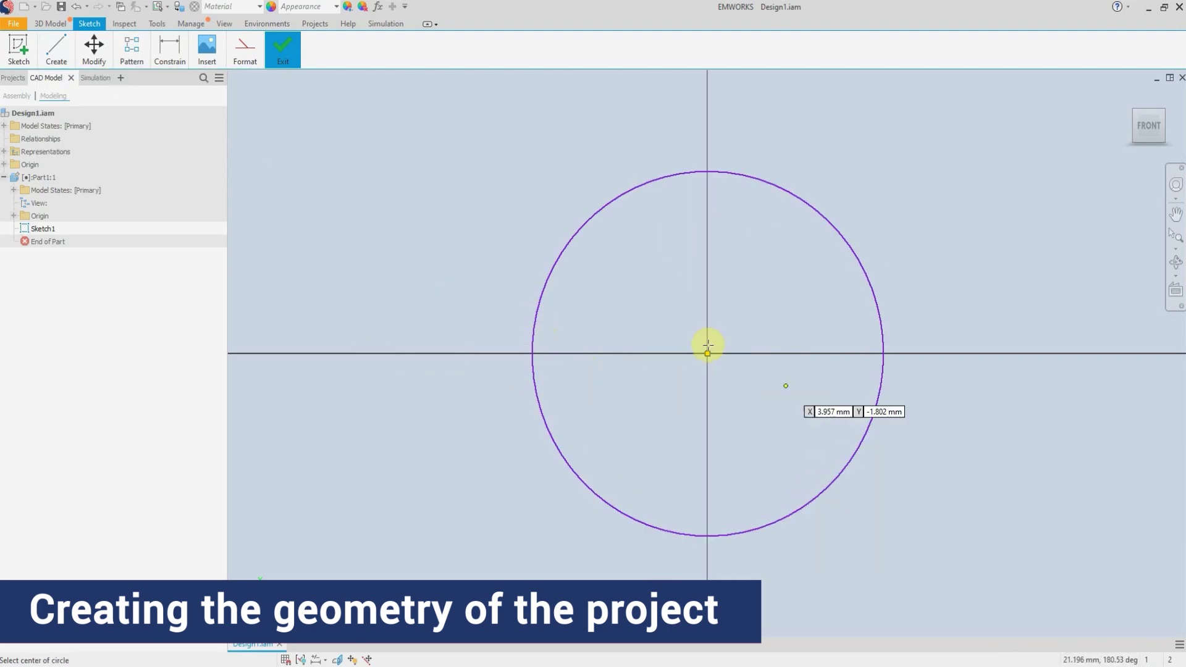
pyautogui.moveTo(267, 64)
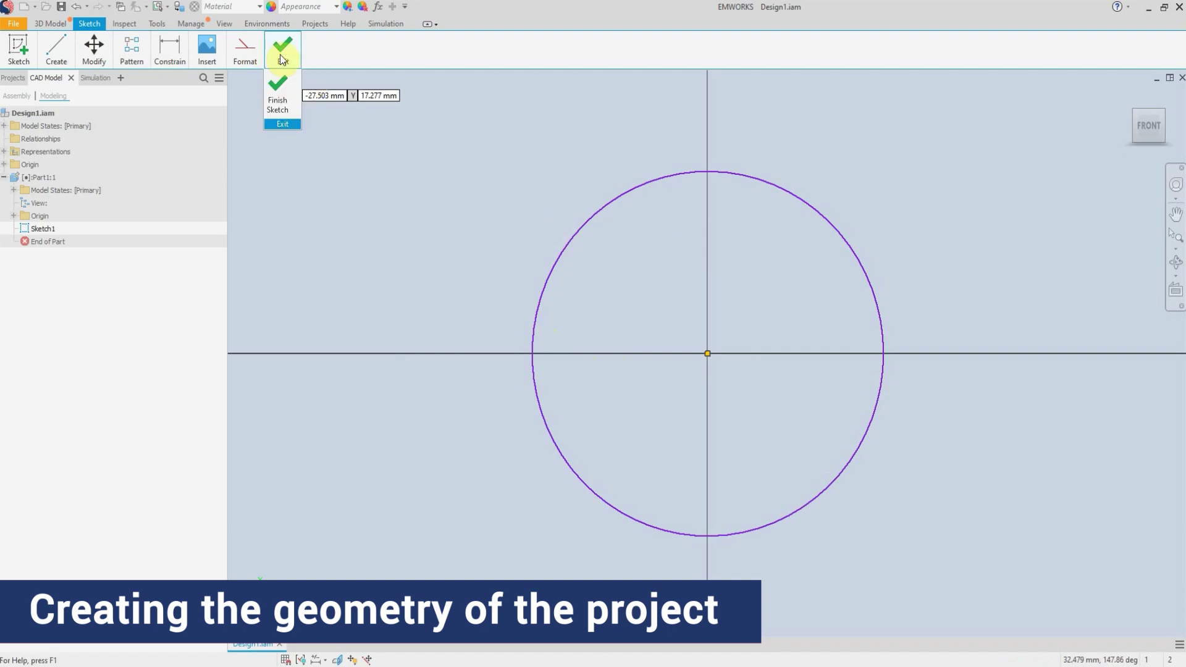
pyautogui.click(281, 86)
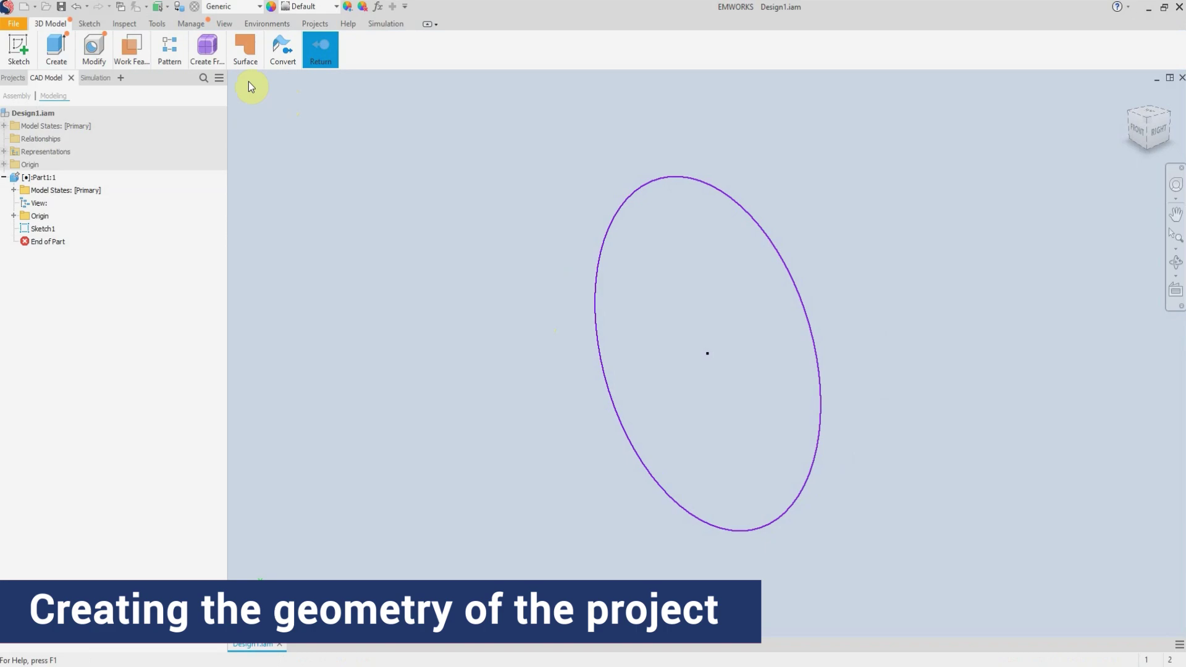
# Extrude the circle symmetrically about the sketch plane by a distance of 10 mm
pyautogui.moveTo(87, 69)
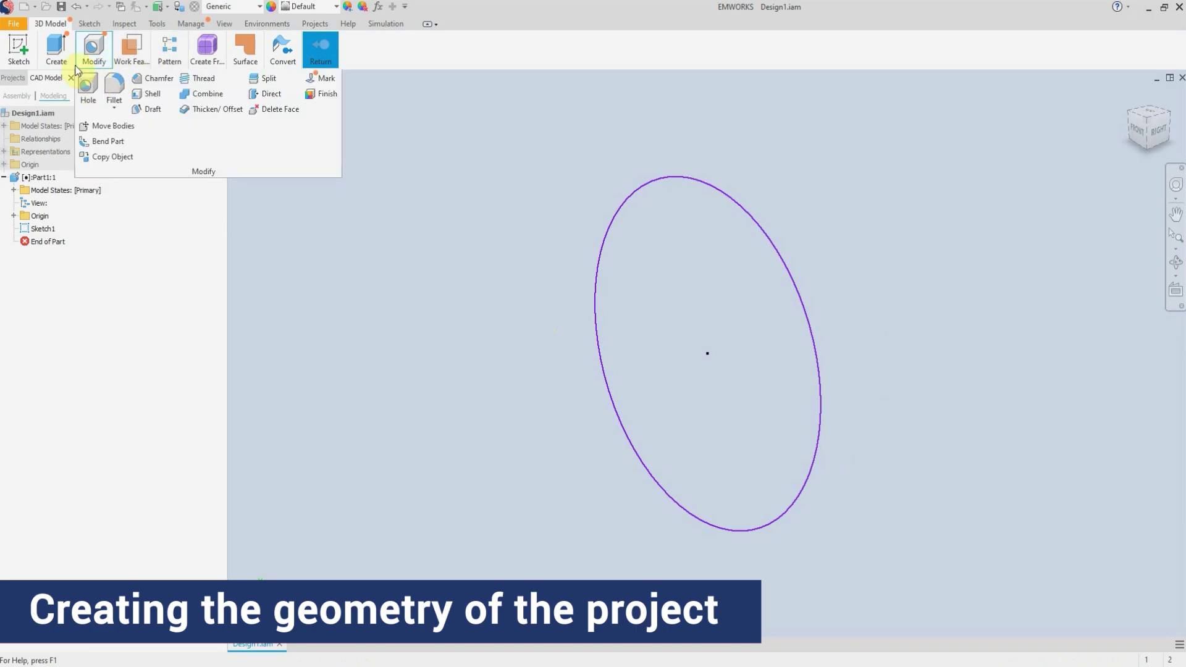
pyautogui.moveTo(57, 52)
pyautogui.click(52, 86)
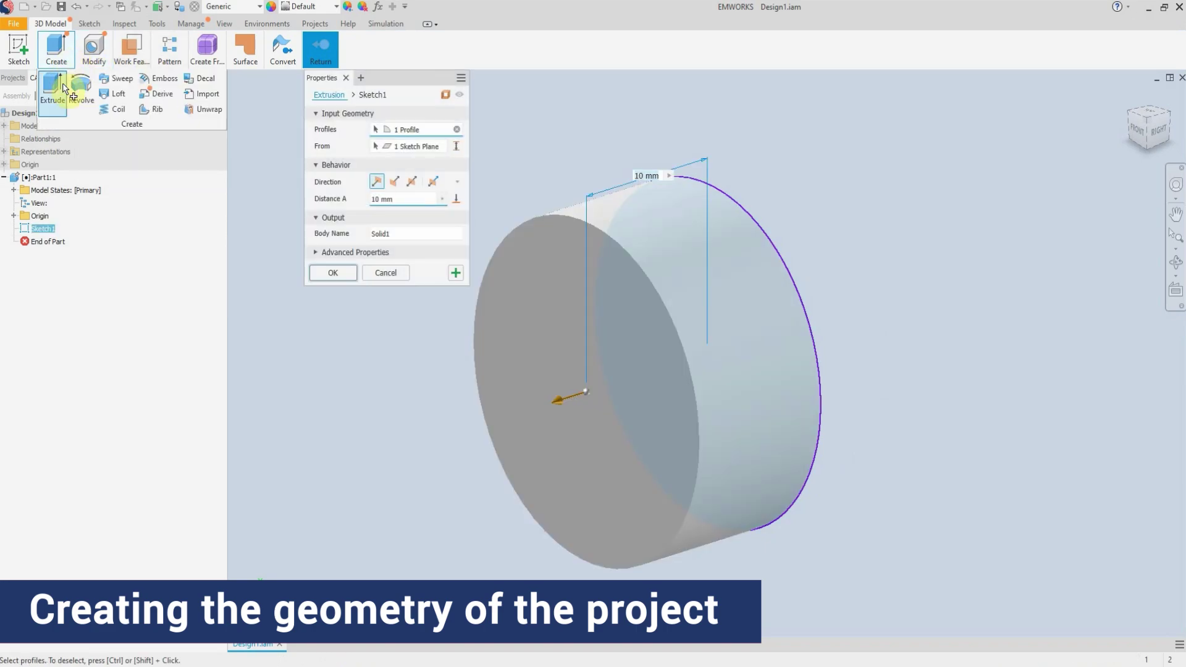
pyautogui.click(413, 187)
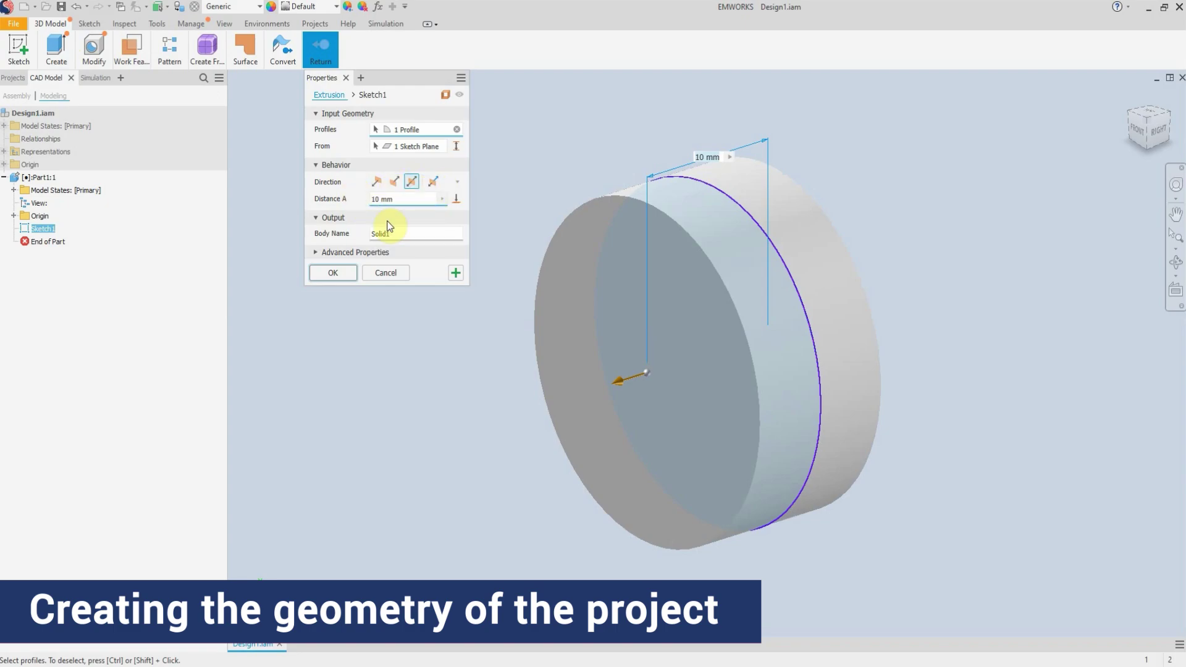
pyautogui.click(333, 273)
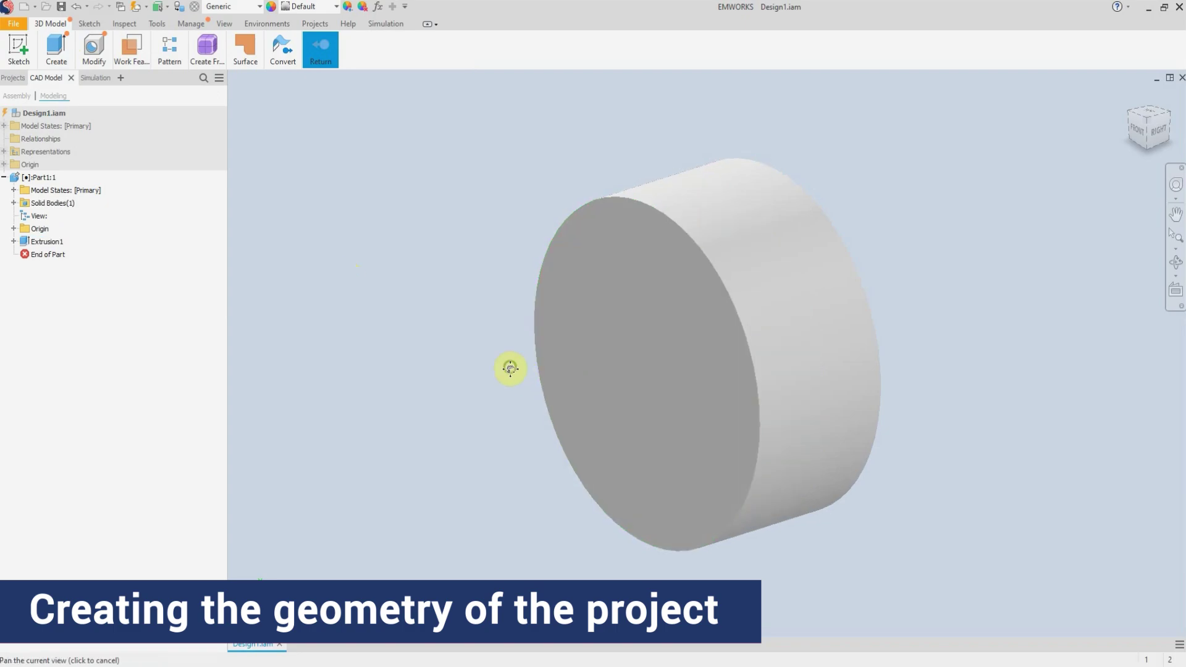
# Edit the extrusion's sketch to shrink the circle freehand, keeping it centered on the origin, and finish the sketch
pyautogui.moveTo(511, 366)
pyautogui.mouseDown(button='middle')
pyautogui.moveTo(584, 328)
pyautogui.moveTo(516, 354)
pyautogui.mouseUp(button='middle')
pyautogui.scroll(-5, 555, 361)
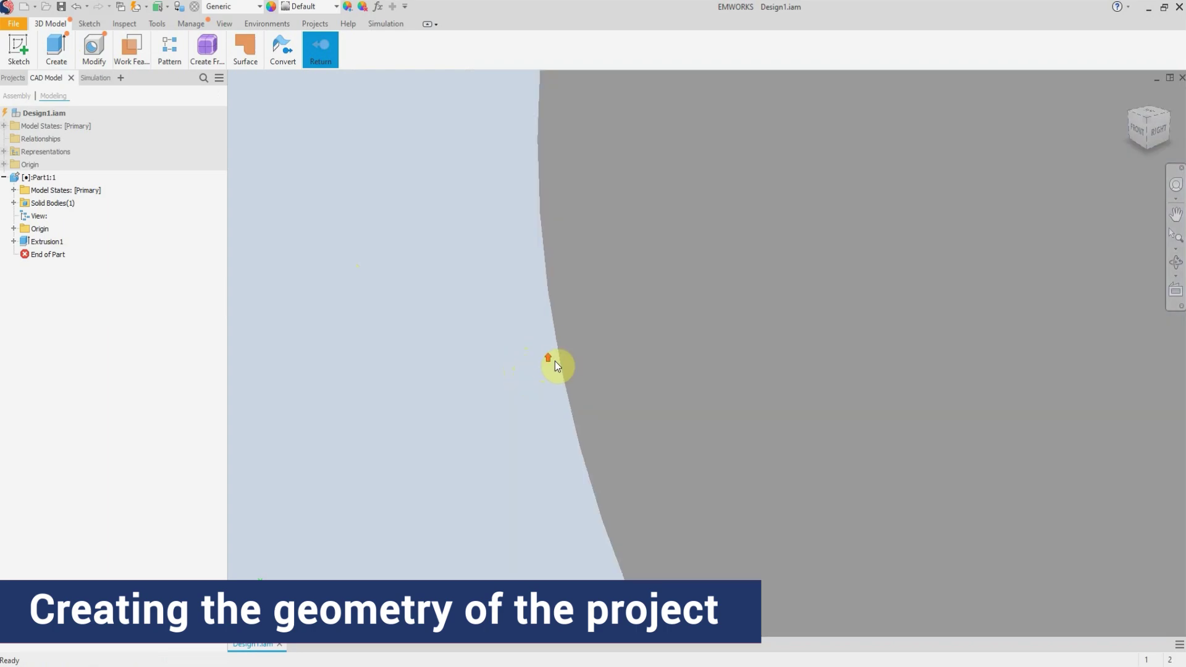
pyautogui.scroll(8, 553, 358)
pyautogui.scroll(5, 552, 360)
pyautogui.keyDown('shift'); pyautogui.moveTo(586, 370); pyautogui.dragTo(523, 365, button='middle'); pyautogui.keyUp('shift')
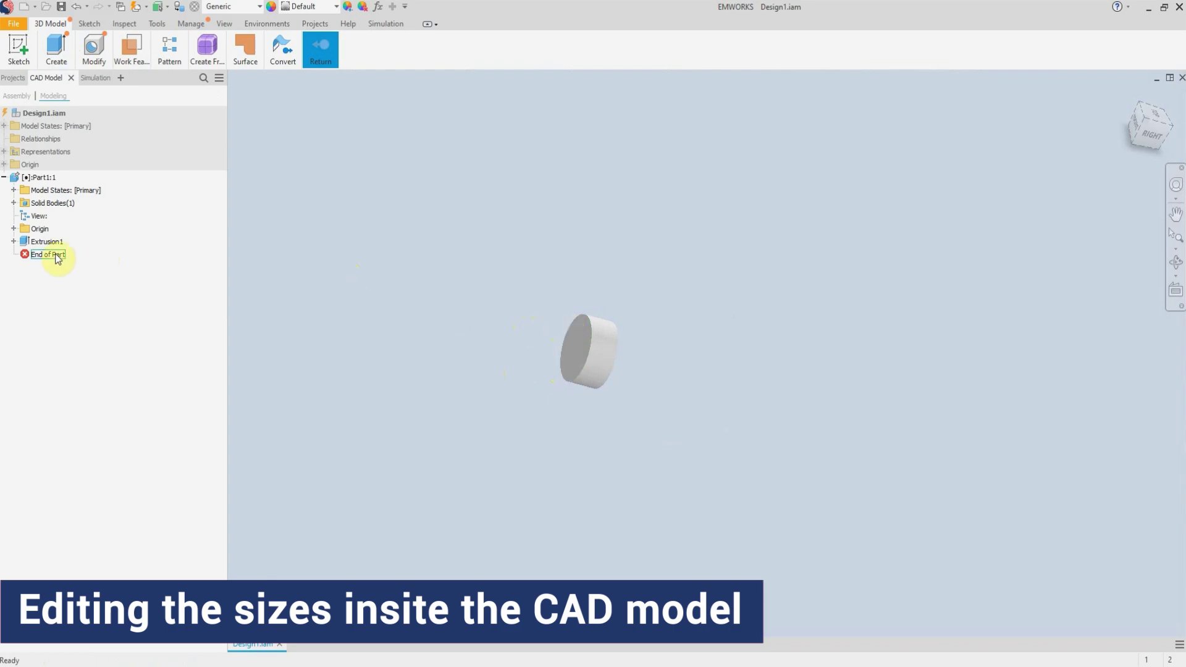
pyautogui.click(14, 241)
pyautogui.doubleClick(48, 254)
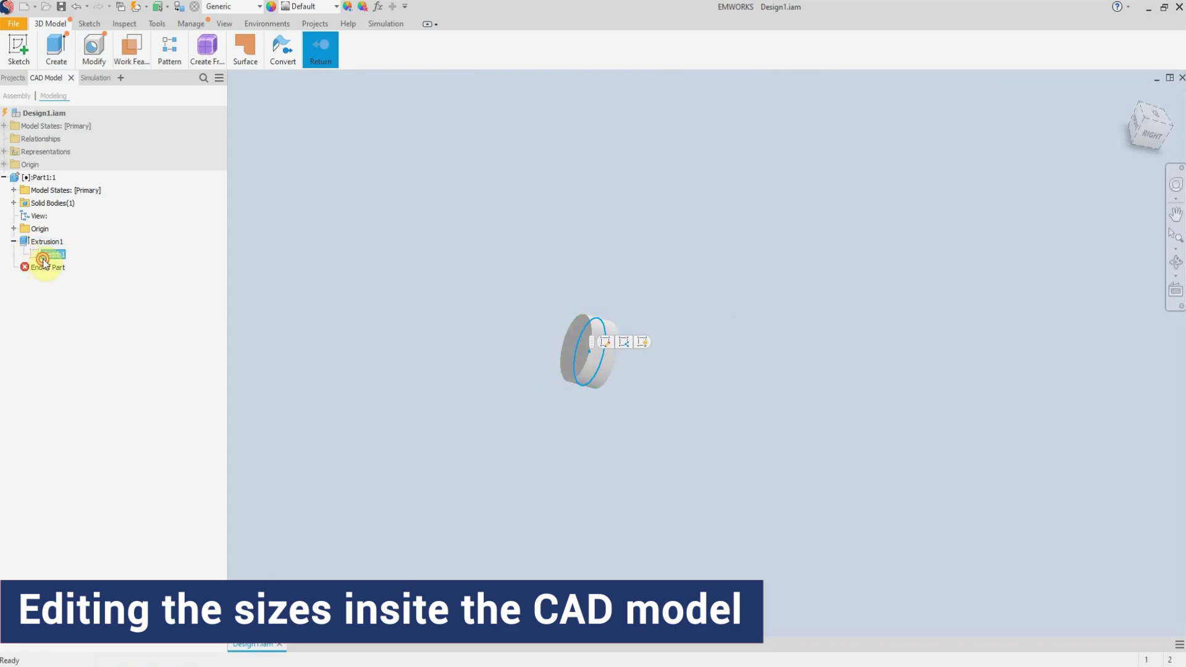
pyautogui.moveTo(740, 337); pyautogui.dragTo(728, 351)
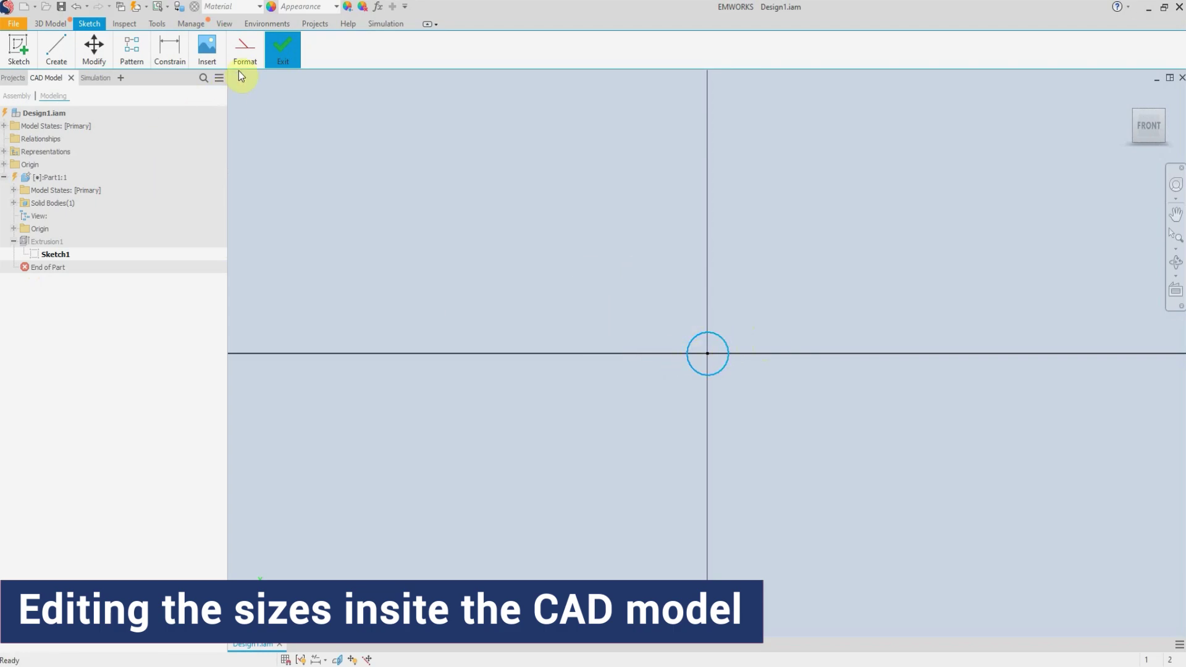
pyautogui.click(281, 48)
pyautogui.click(280, 94)
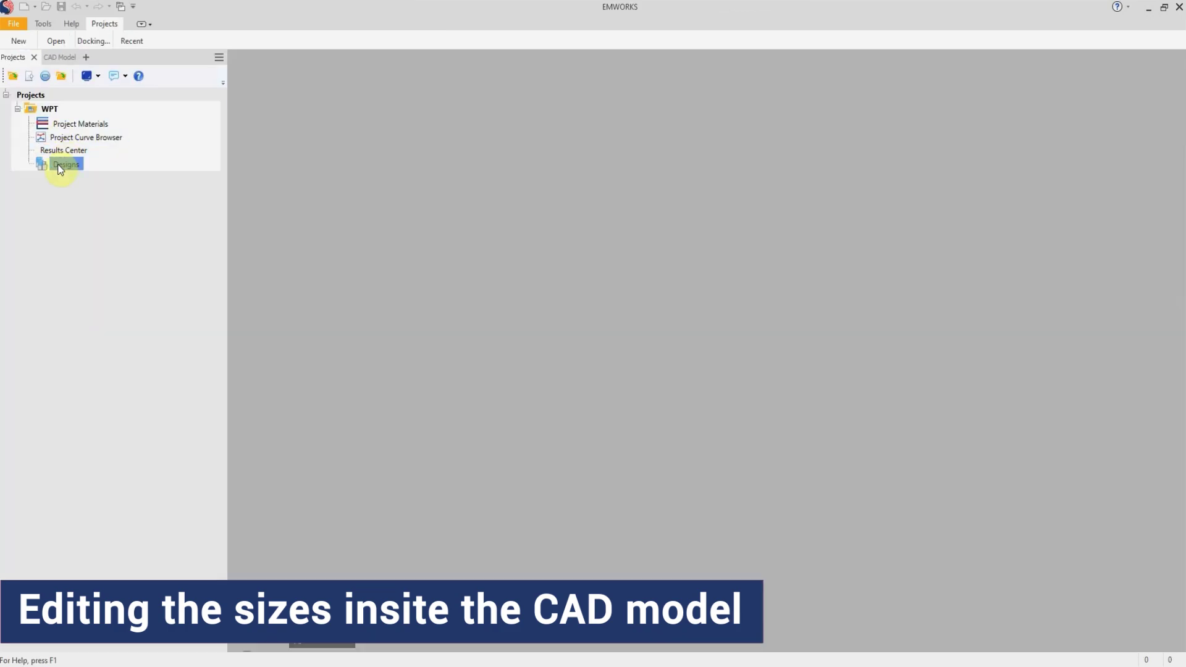
# Import the STEP file jj into the Designs of the WPT project, with the file type set to STEP Files
pyautogui.rightClick(59, 164)
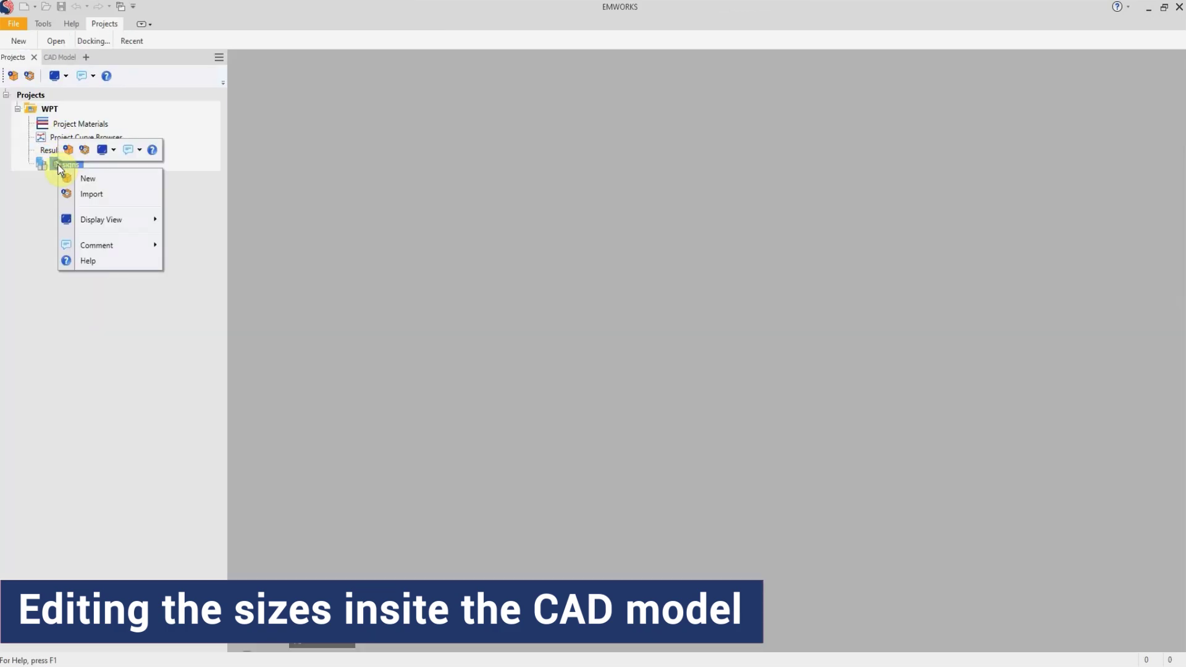
pyautogui.click(89, 196)
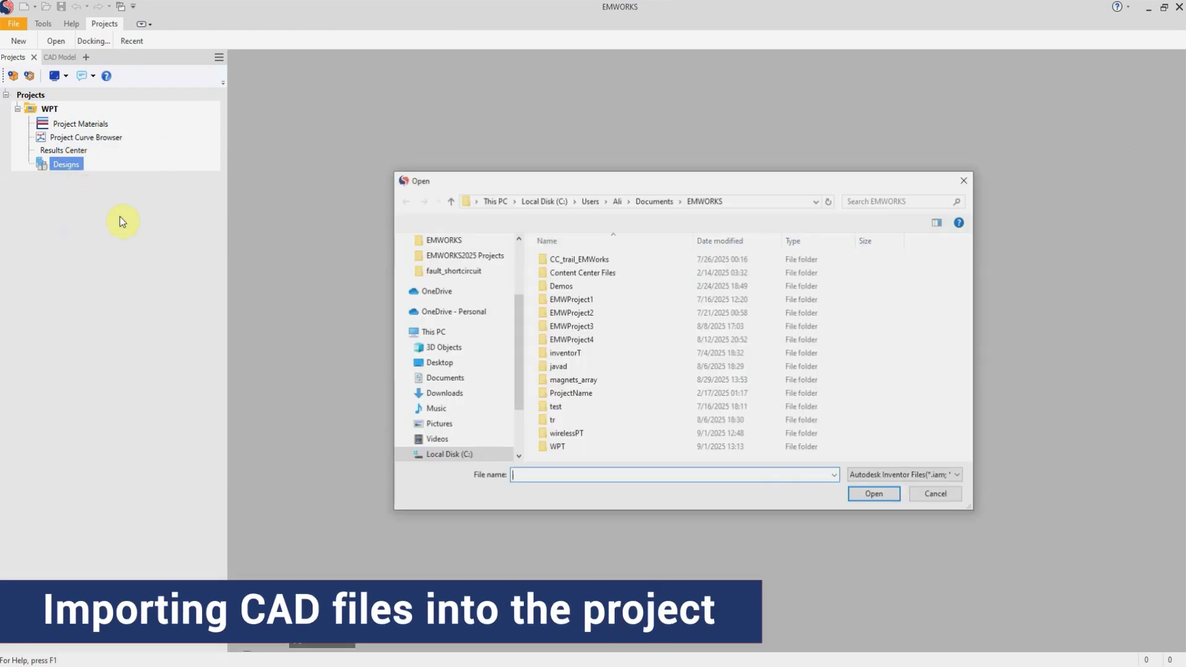
pyautogui.click(952, 478)
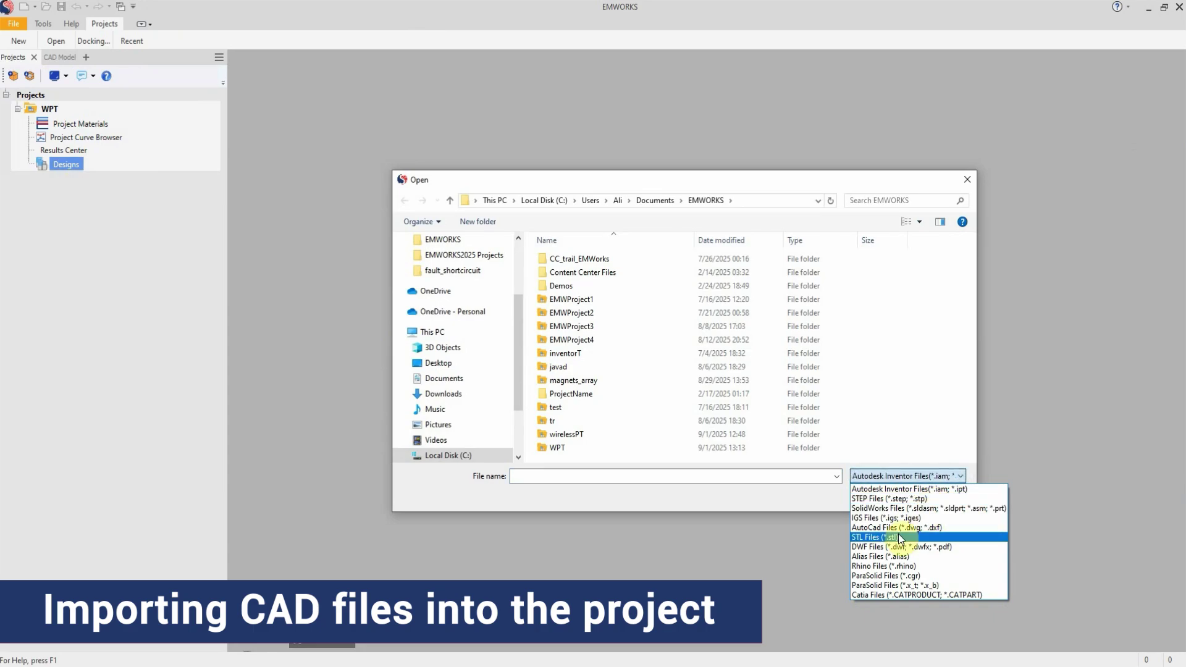
pyautogui.click(876, 498)
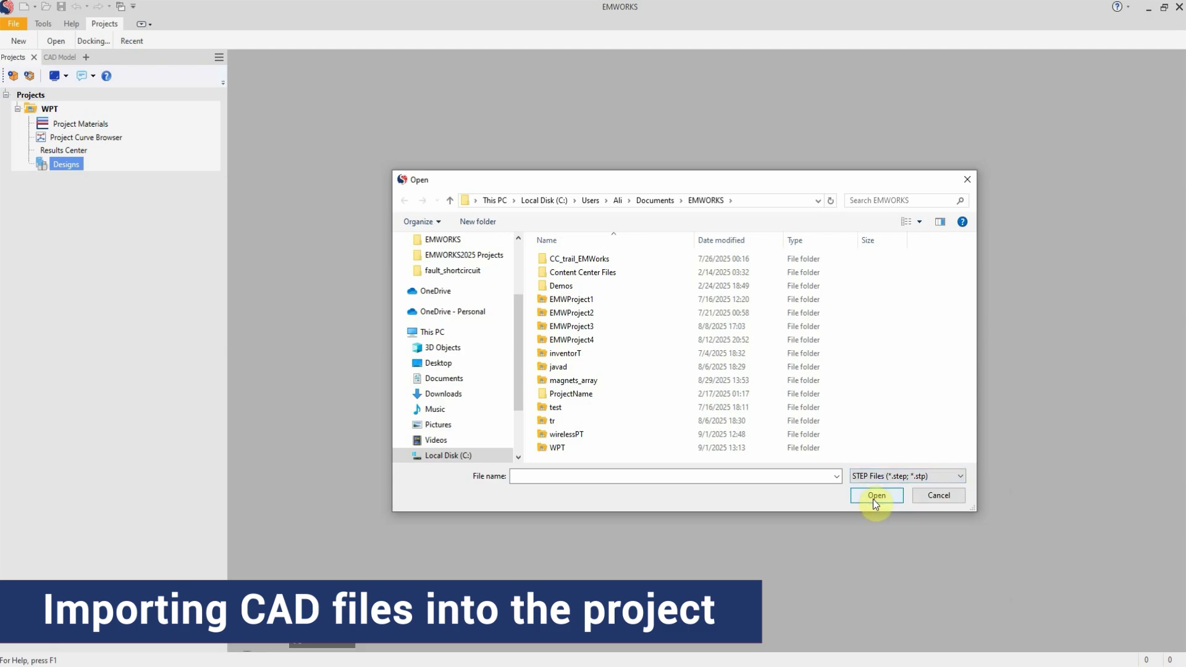
pyautogui.scroll(3, 477, 297)
pyautogui.click(446, 273)
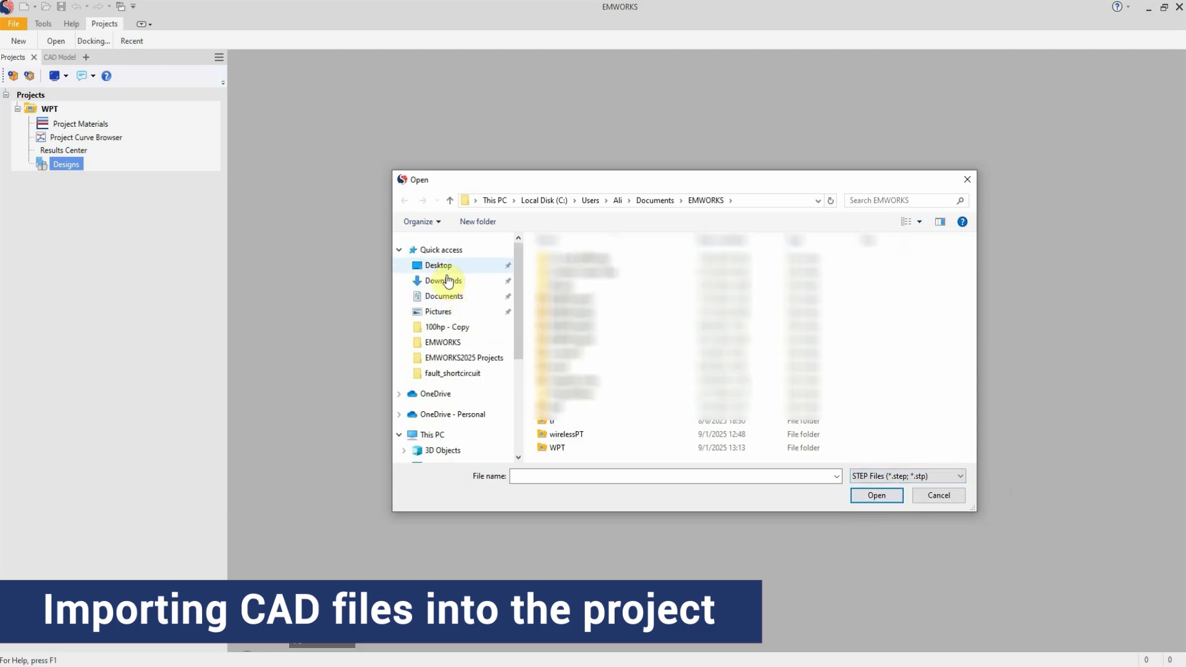
pyautogui.doubleClick(627, 269)
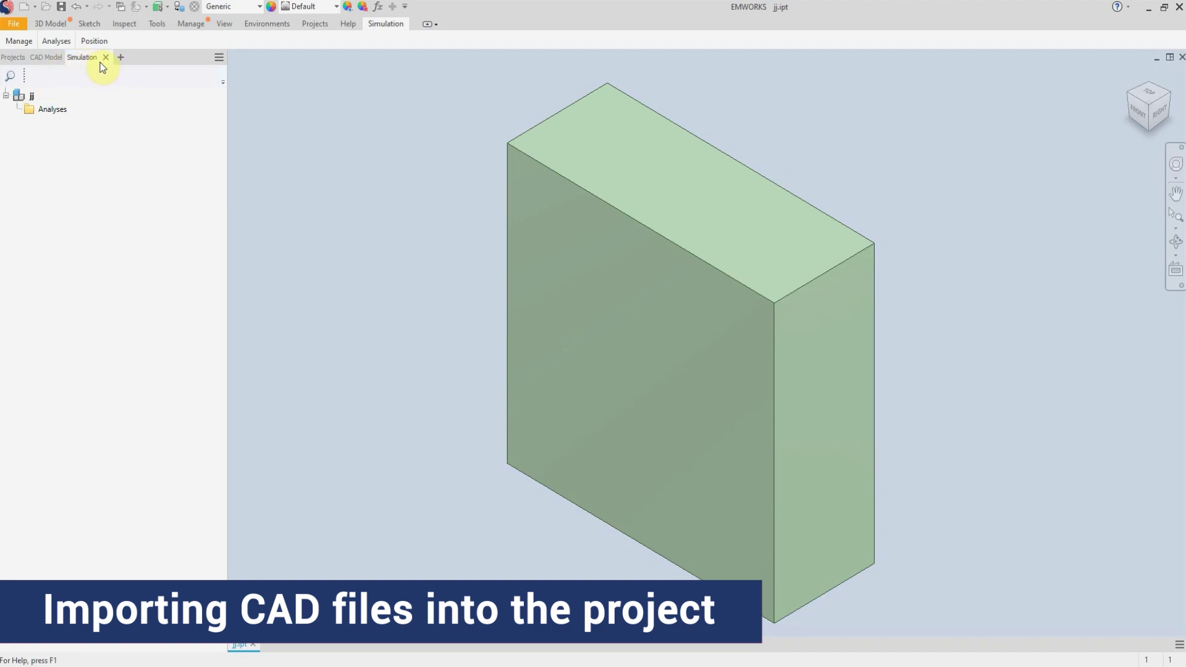
# Hide the Box1 solid body that encloses the imported model in the CAD model tree
pyautogui.click(49, 57)
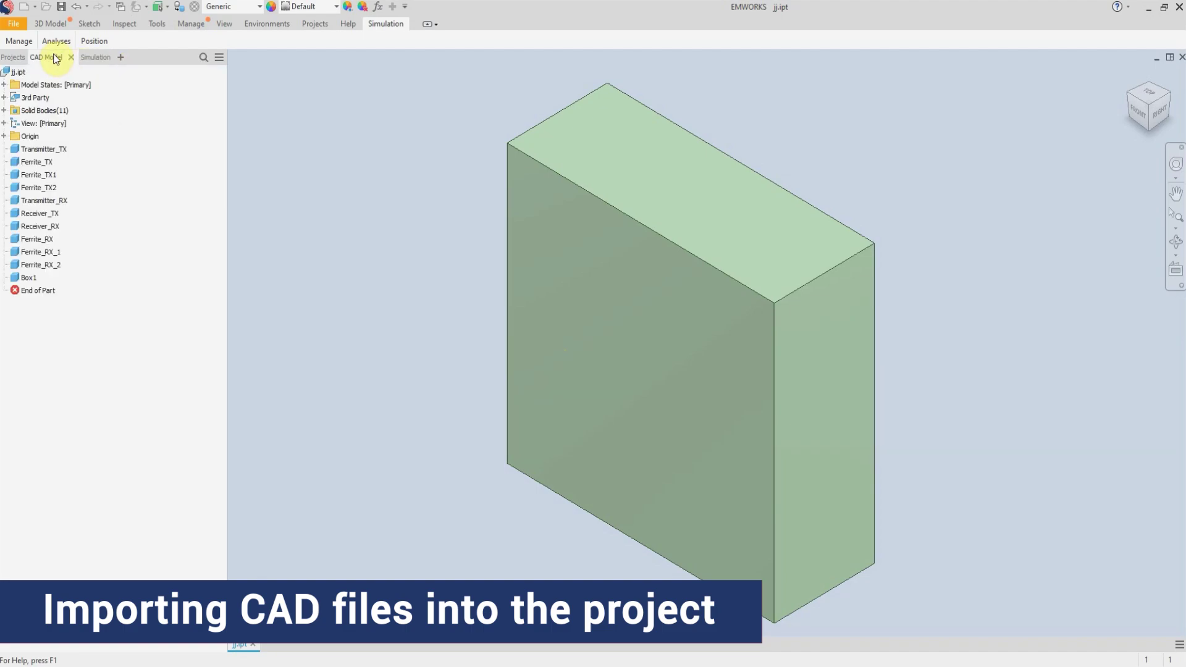
pyautogui.click(27, 278)
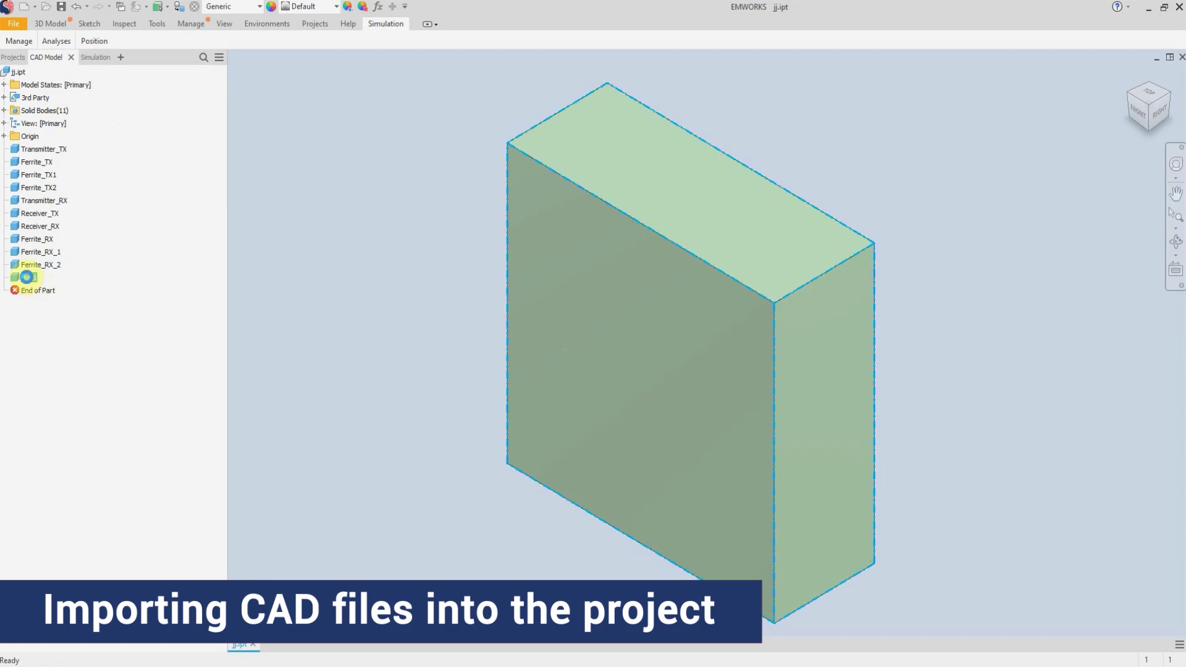
pyautogui.rightClick(26, 278)
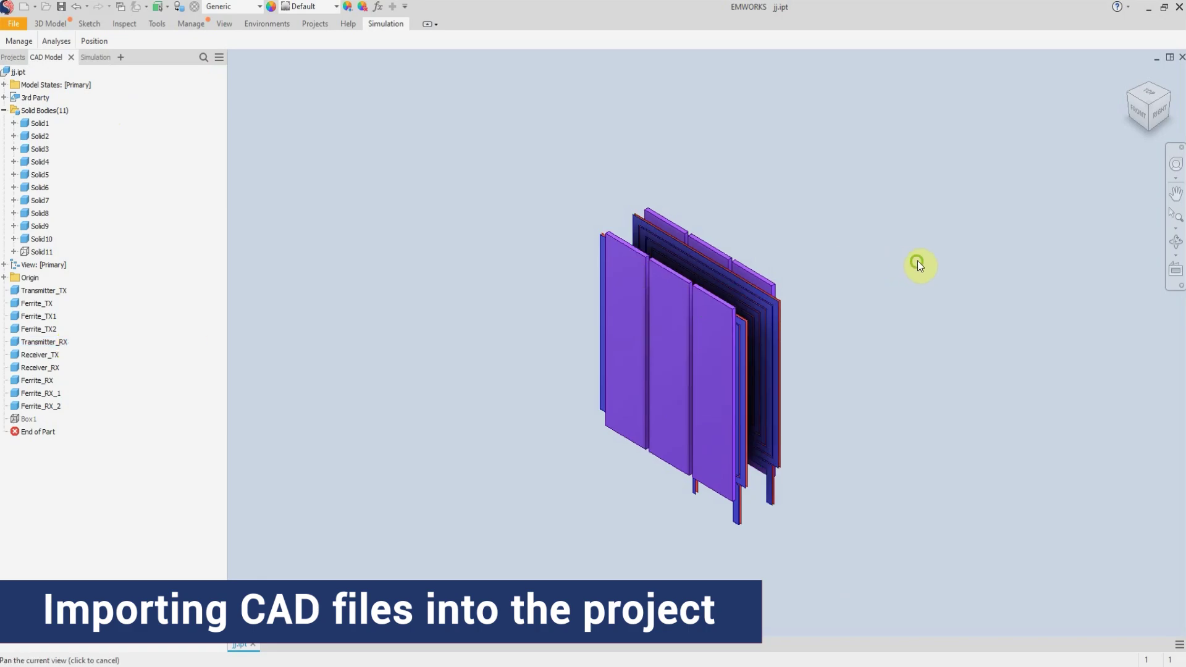
# Examine the imported transmitter and receiver coils and ferrite plates from several angles and up close
pyautogui.moveTo(916, 262); pyautogui.dragTo(871, 284)
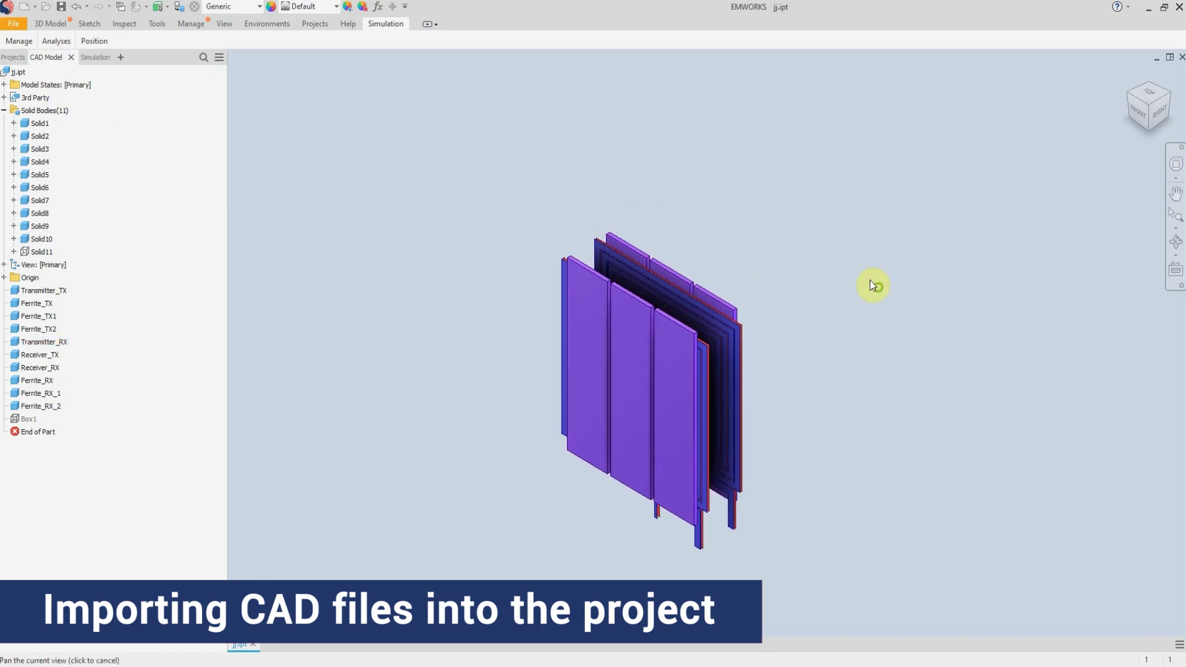
pyautogui.keyDown('shift'); pyautogui.moveTo(868, 310); pyautogui.dragTo(693, 259, button='middle'); pyautogui.keyUp('shift')
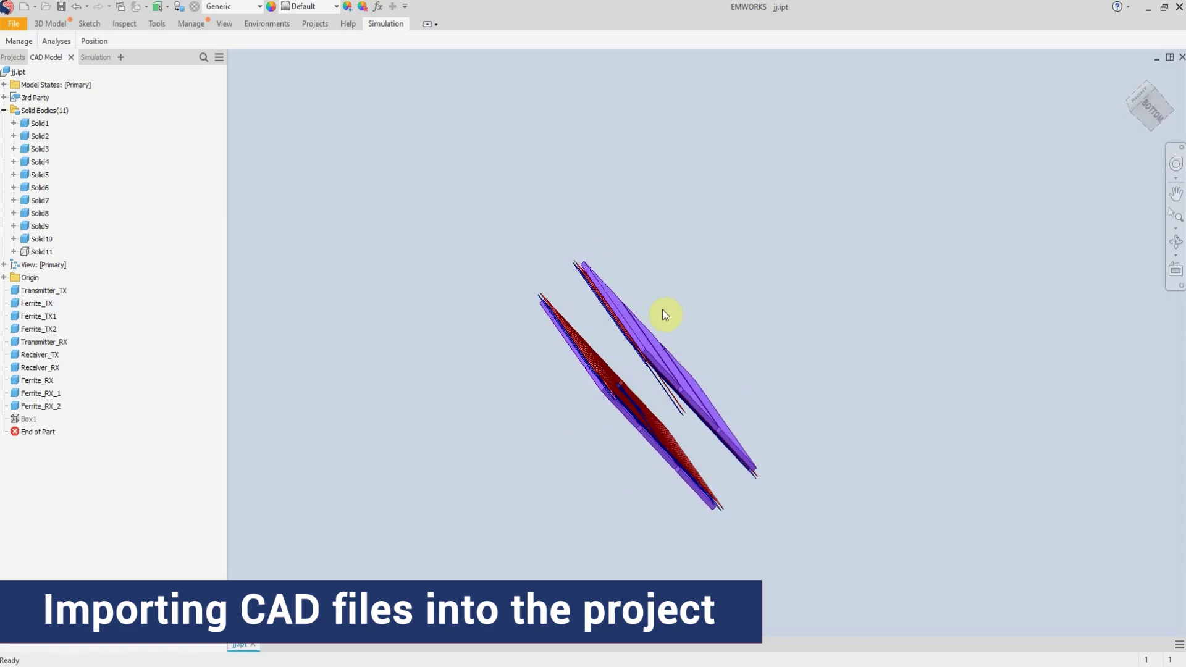
pyautogui.scroll(5, 647, 383)
pyautogui.scroll(-6, 647, 383)
pyautogui.scroll(-5, 650, 386)
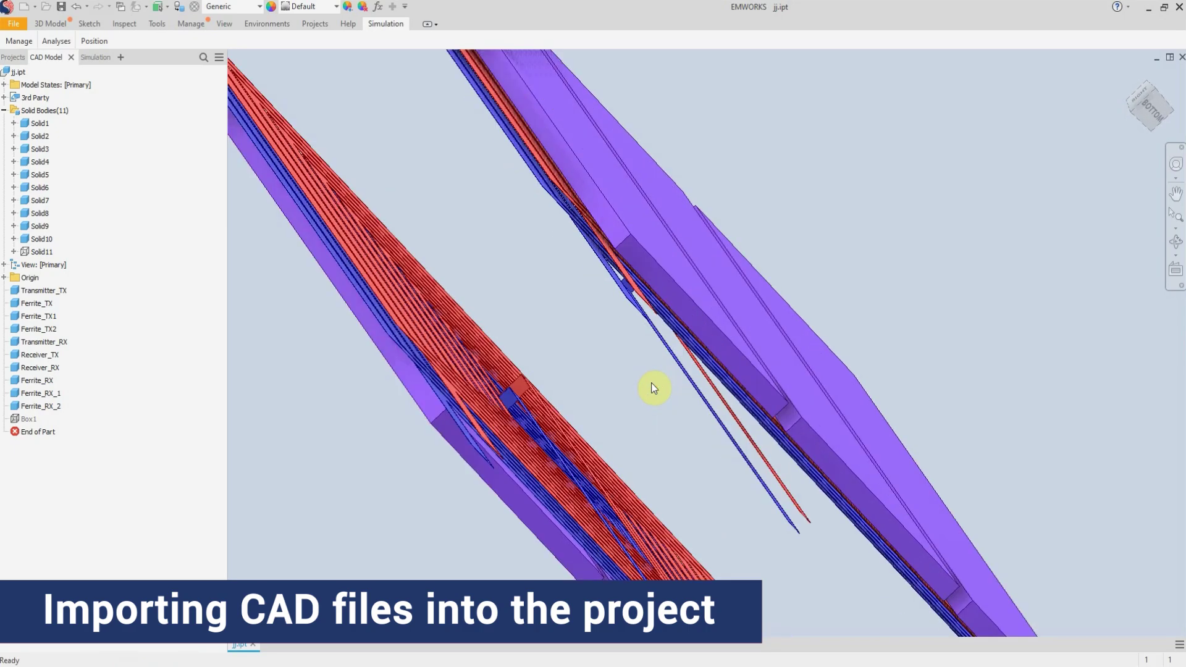
pyautogui.scroll(4, 652, 384)
pyautogui.scroll(-5, 651, 384)
pyautogui.scroll(-3, 846, 309)
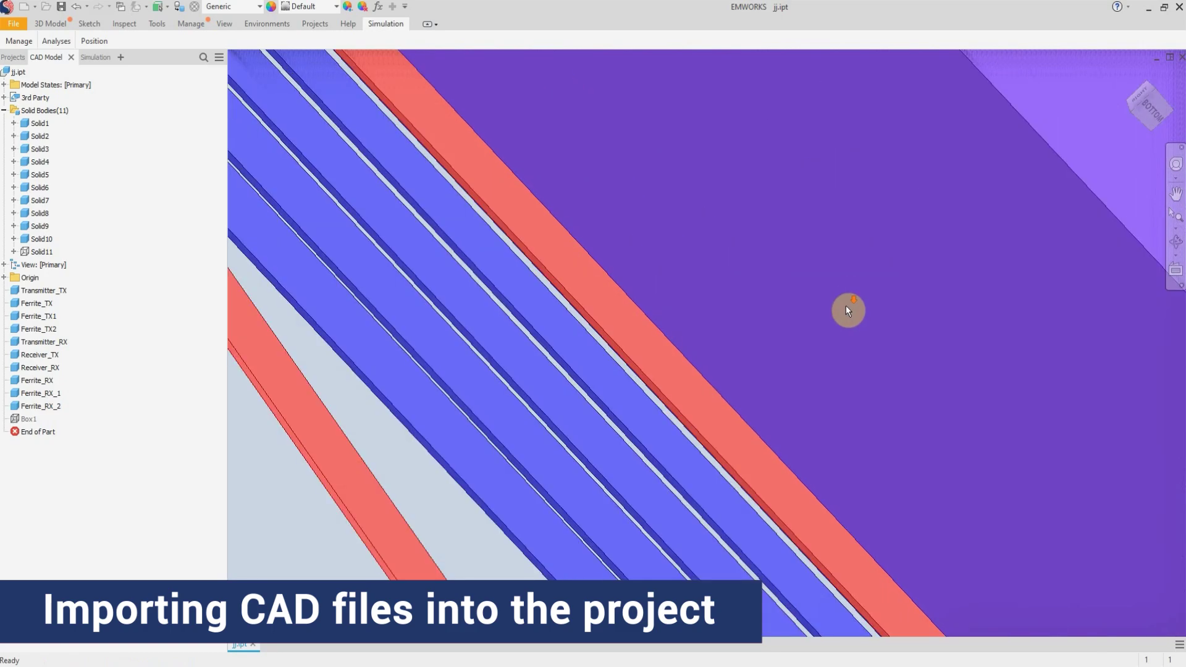
pyautogui.scroll(1, 836, 312)
pyautogui.scroll(5, 835, 315)
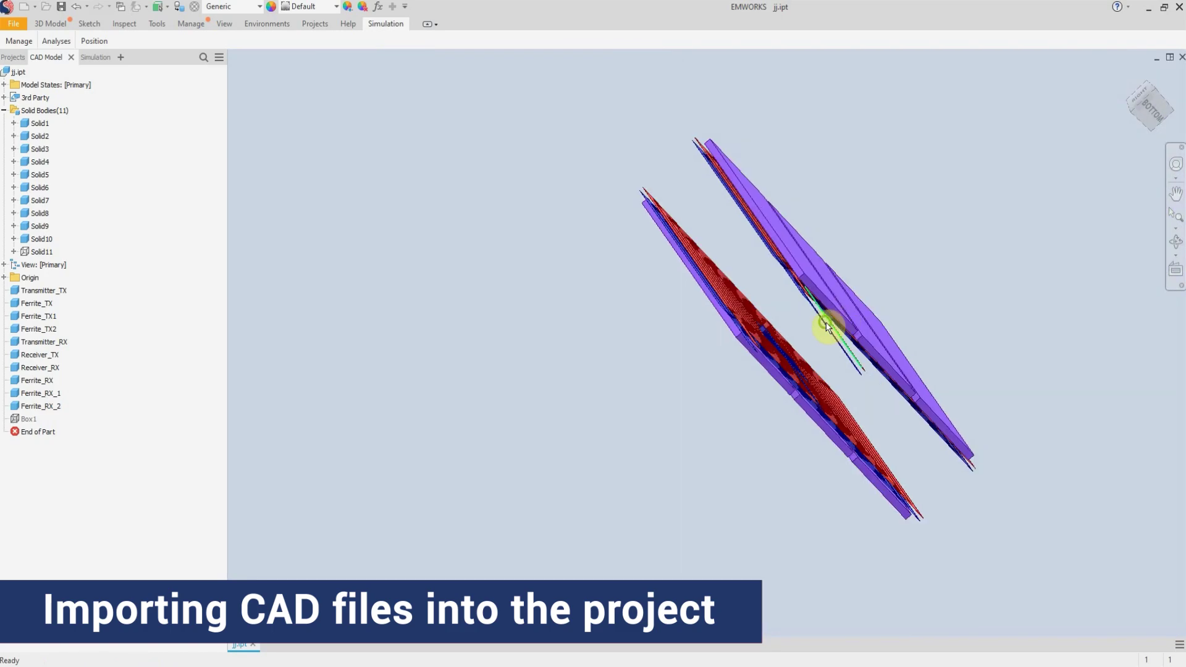
pyautogui.moveTo(828, 324)
pyautogui.keyDown('shift'); pyautogui.mouseDown(button='middle')
pyautogui.moveTo(794, 328)
pyautogui.moveTo(763, 304)
pyautogui.mouseUp(button='middle'); pyautogui.keyUp('shift')
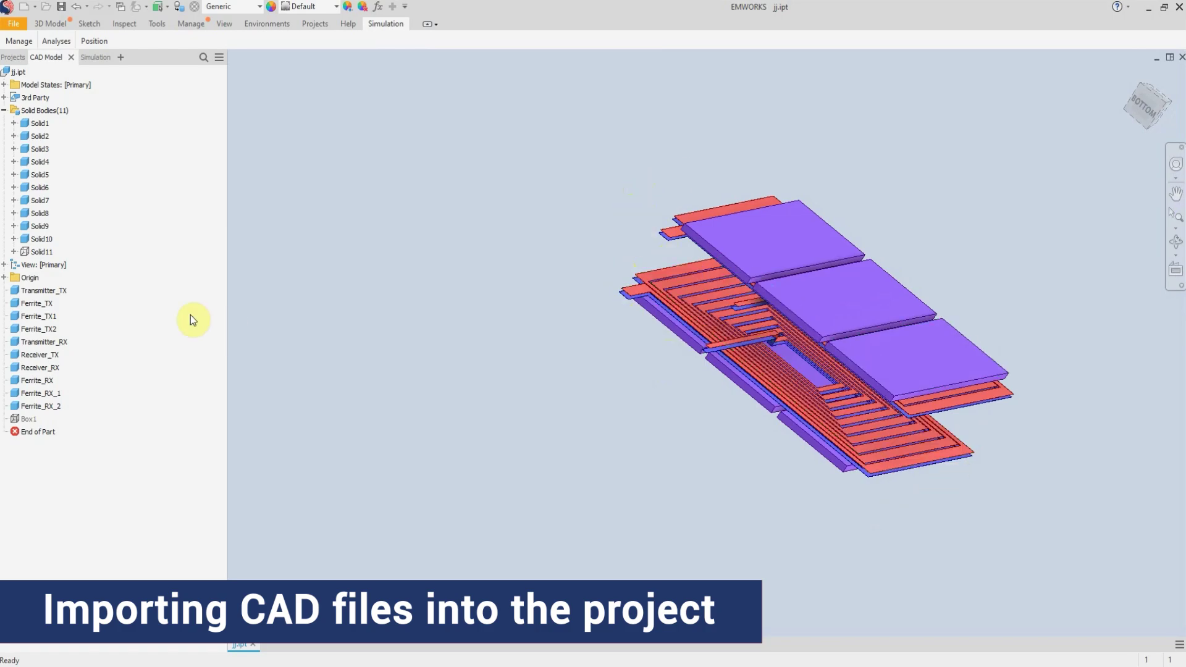
# Highlight the hidden Solid11 body to examine its outline around the coils, and clear the selection
pyautogui.click(41, 252)
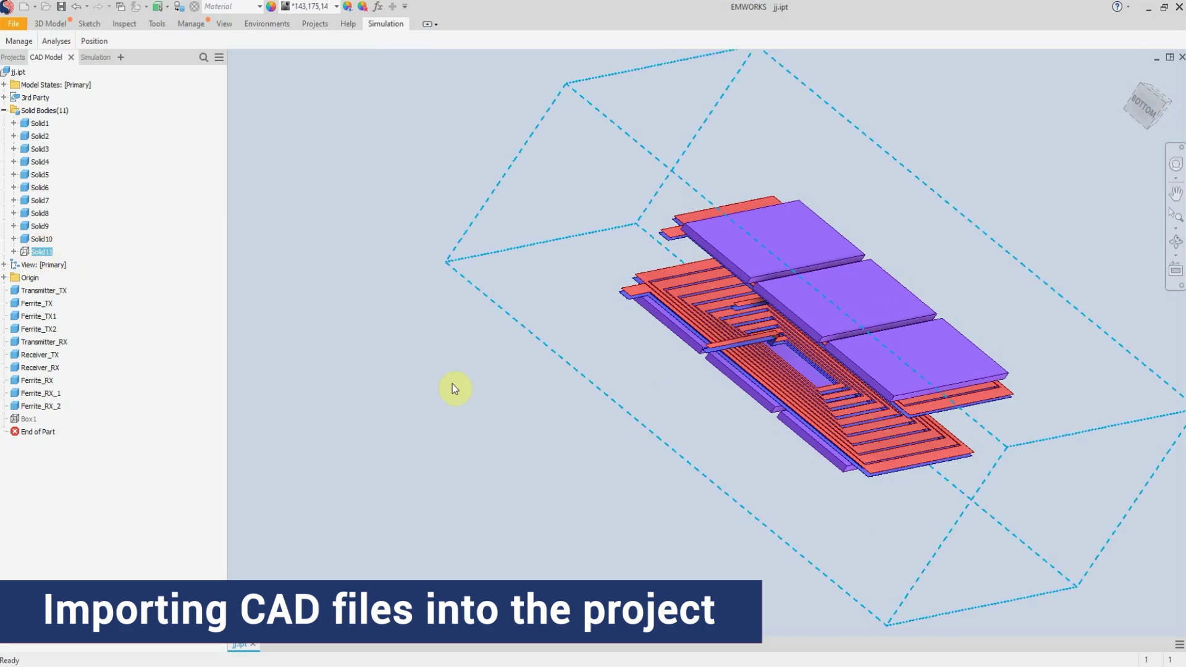
pyautogui.keyDown('shift'); pyautogui.moveTo(579, 400); pyautogui.dragTo(331, 376, button='middle'); pyautogui.keyUp('shift')
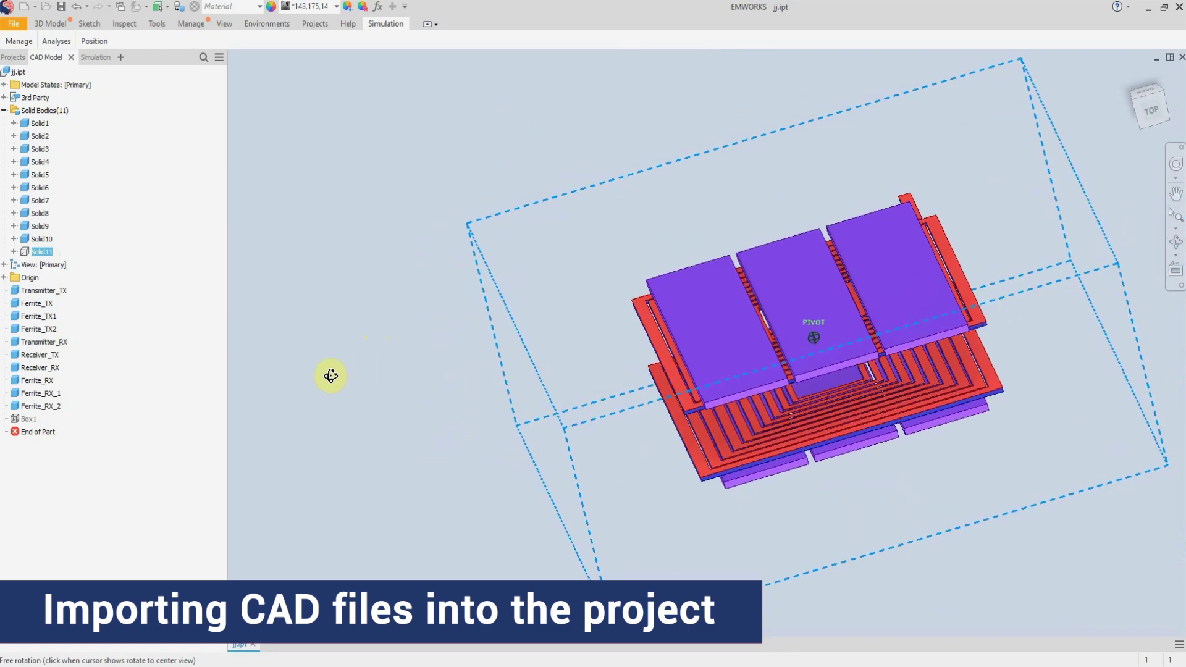
pyautogui.press('Escape')
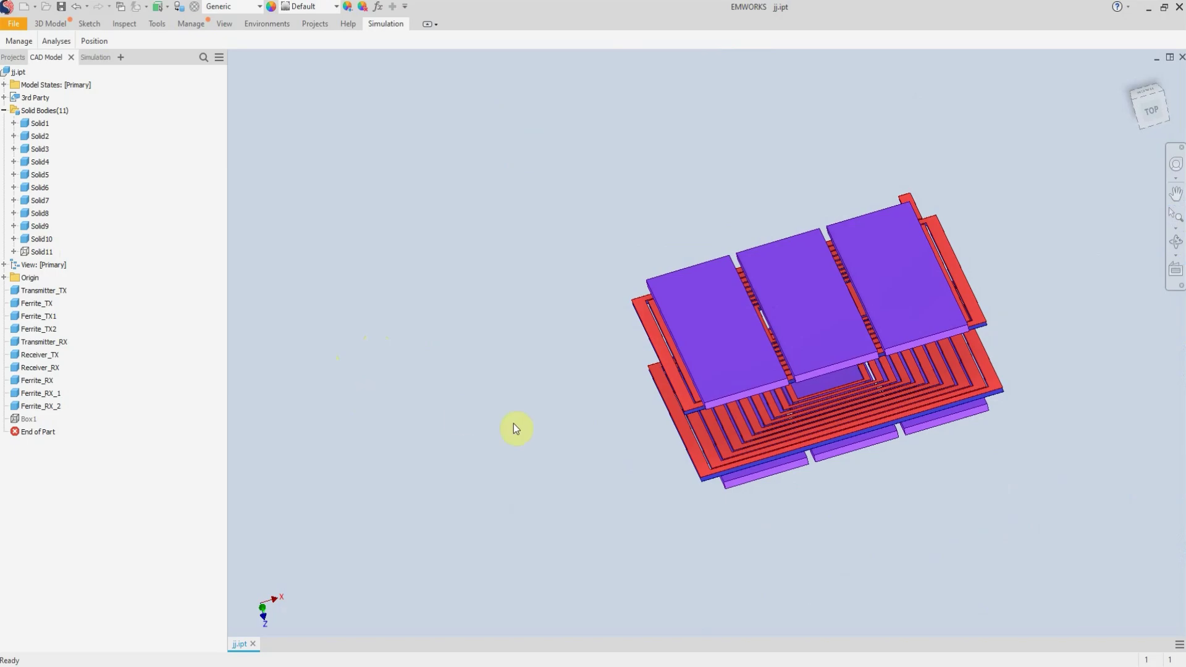
pyautogui.moveTo(516, 428)
pyautogui.keyDown('shift'); pyautogui.mouseDown(button='middle')
pyautogui.moveTo(548, 437)
pyautogui.moveTo(548, 411)
pyautogui.moveTo(631, 411)
pyautogui.moveTo(648, 379)
pyautogui.moveTo(717, 344)
pyautogui.moveTo(761, 365)
pyautogui.moveTo(813, 365)
pyautogui.mouseUp(button='middle'); pyautogui.keyUp('shift')
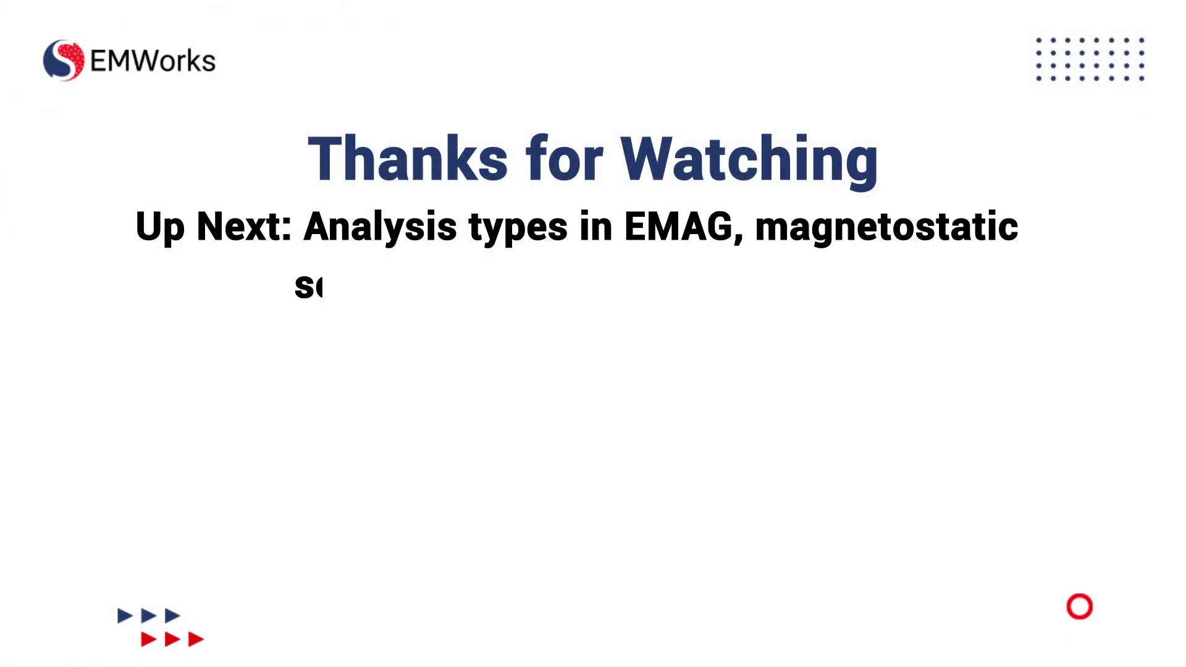